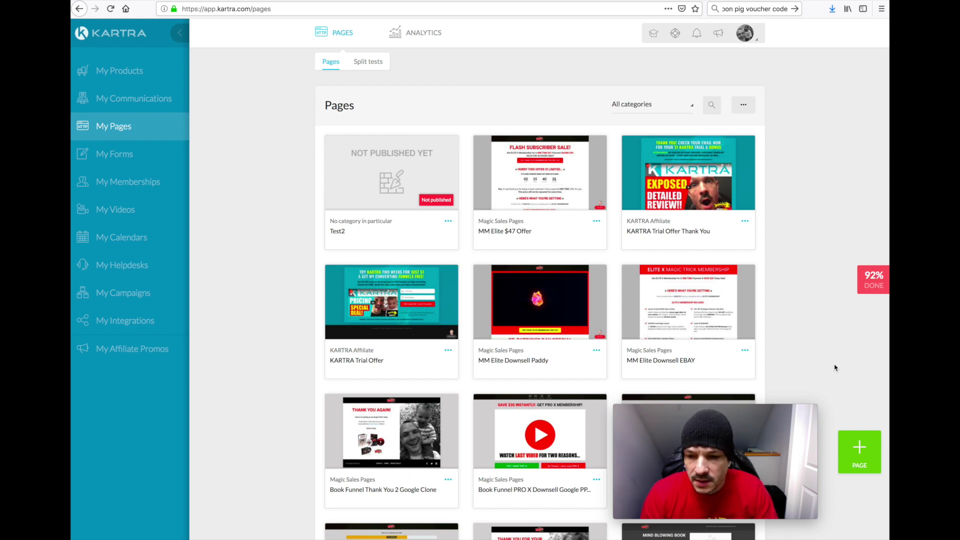
Start a new page from the Long Sales Pages Product Review 'Best Rated DSL Cameras' template.
click(858, 451)
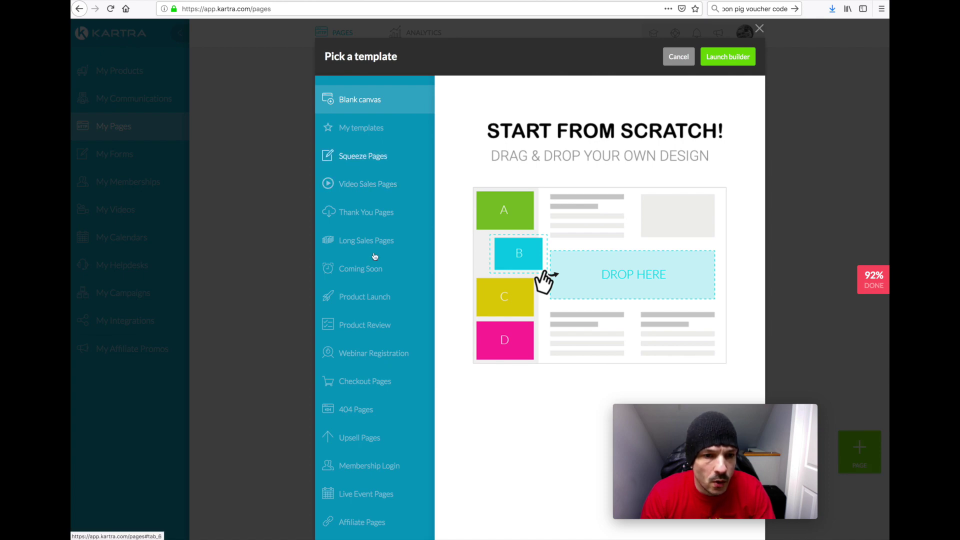
click(357, 241)
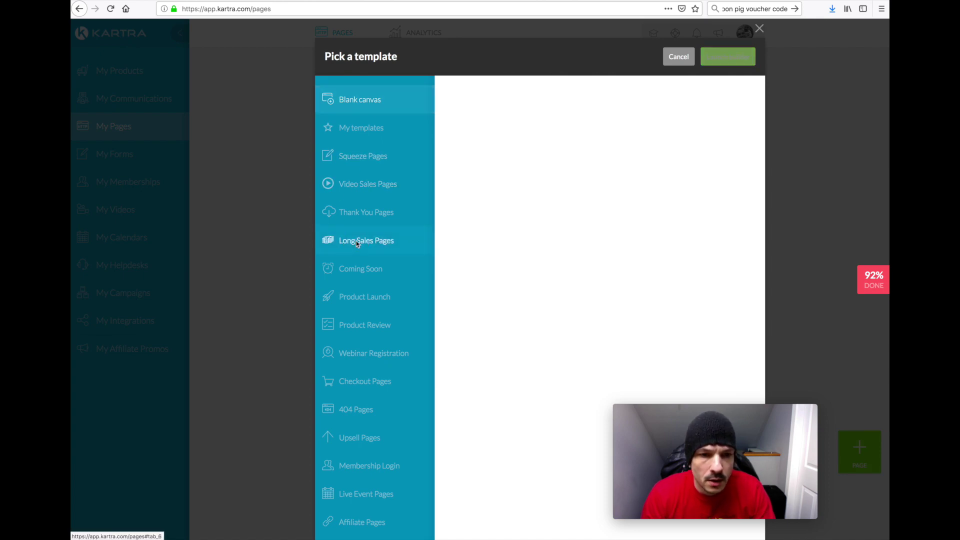
scroll(497, 221, down, 3)
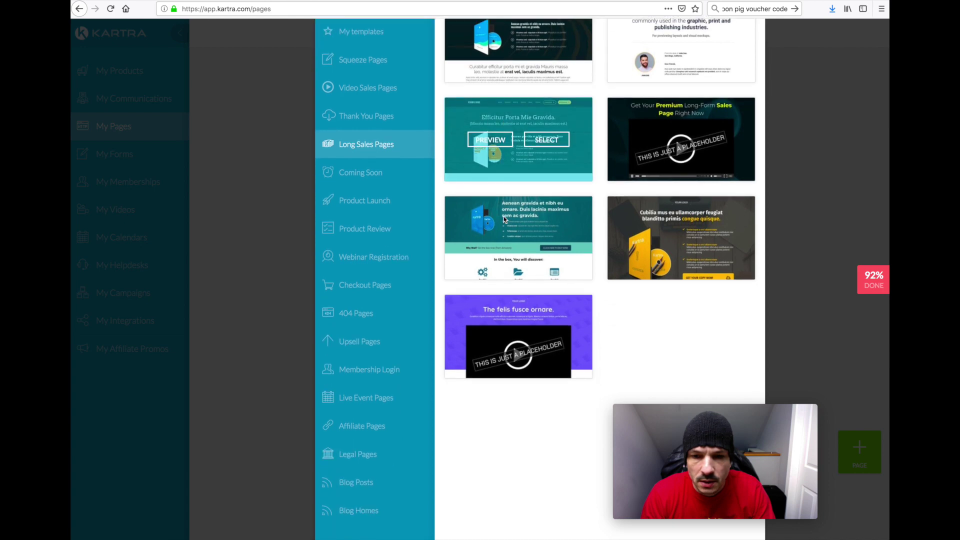
scroll(503, 220, up, 3)
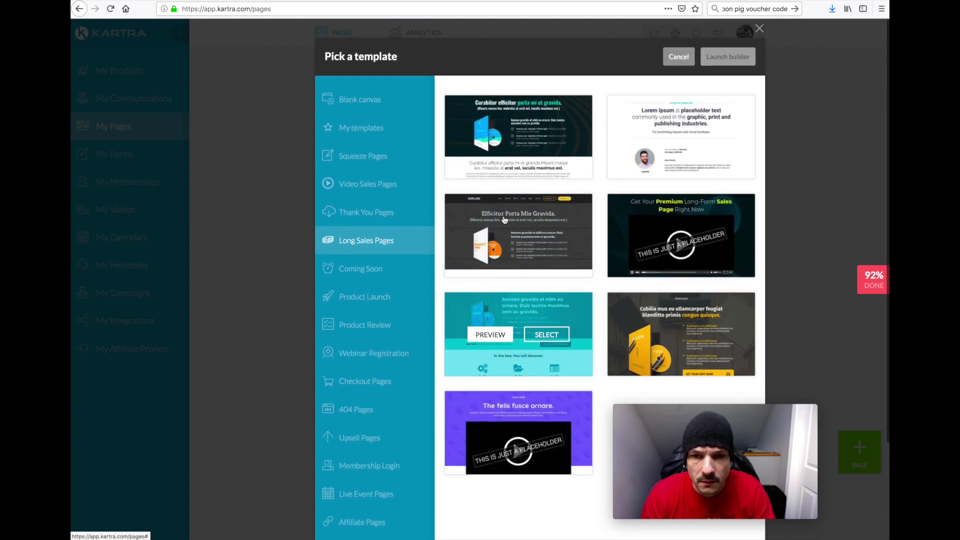
scroll(504, 219, down, 3)
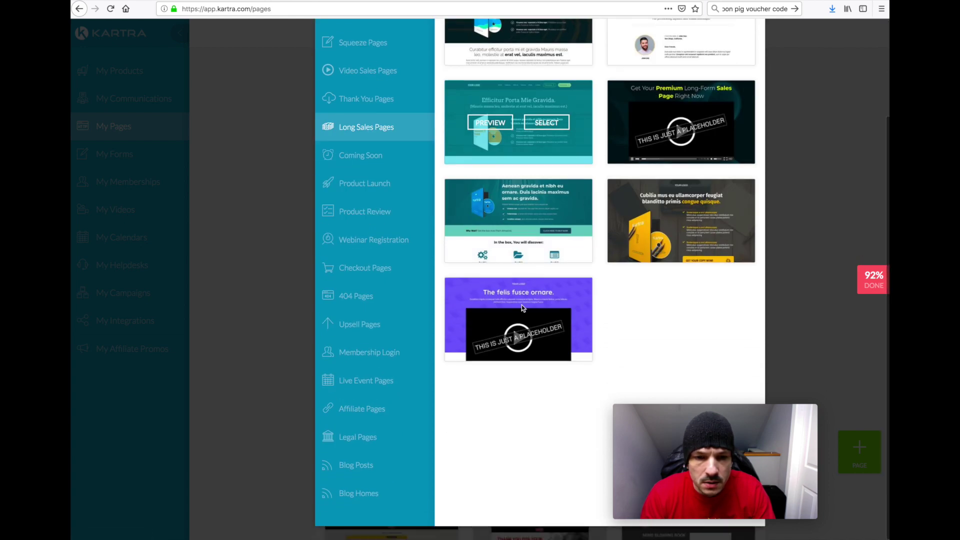
scroll(553, 279, up, 3)
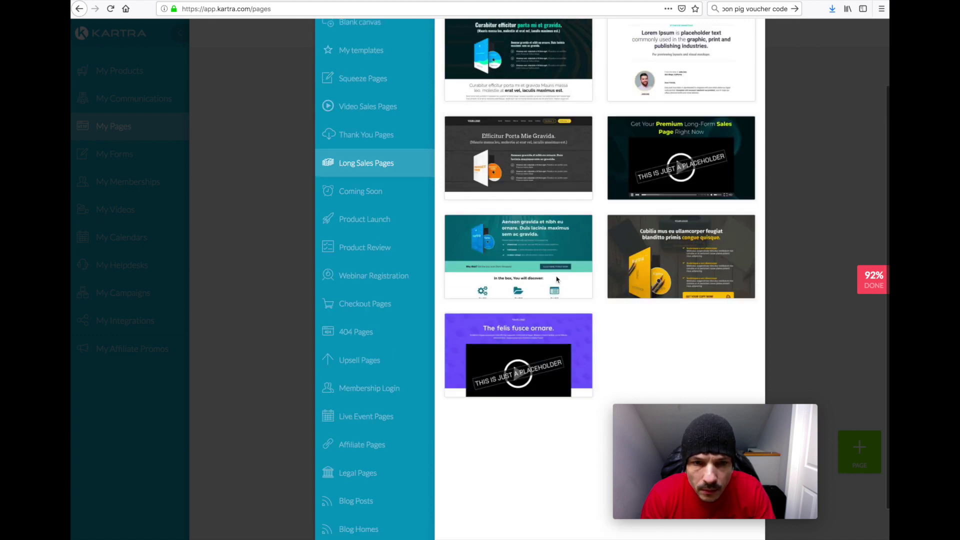
click(361, 326)
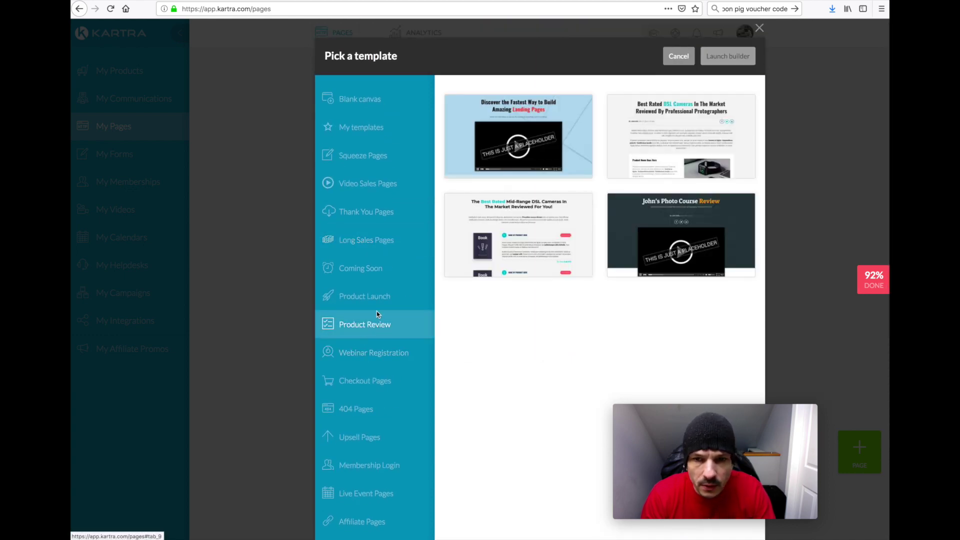
click(710, 141)
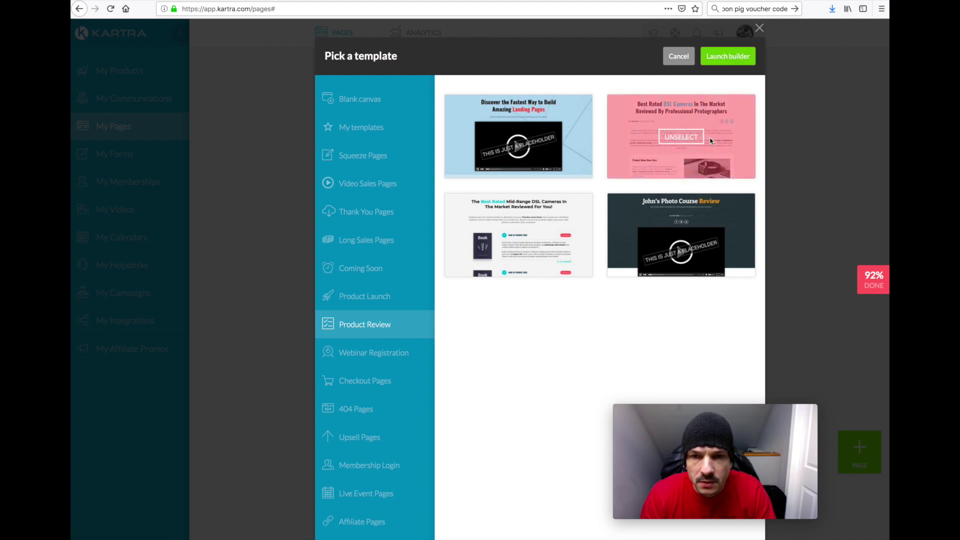
Launch the builder and create the page 'Test3' under 'No category in particular'.
click(728, 56)
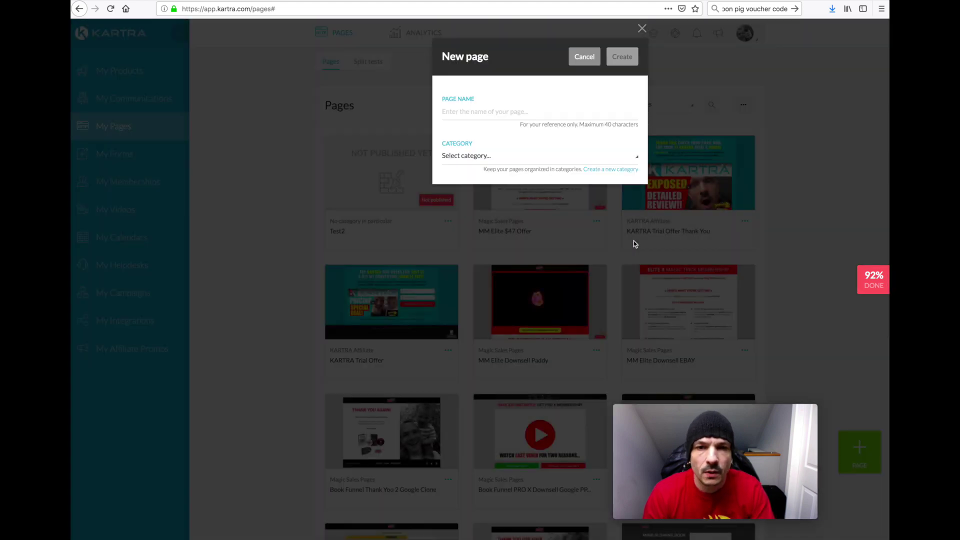
text(Te)
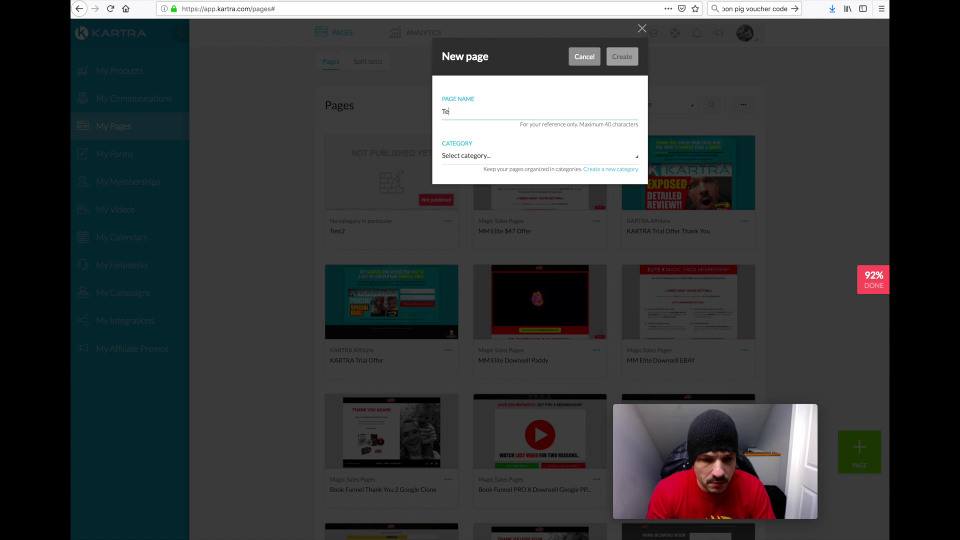
text(st)
click(459, 156)
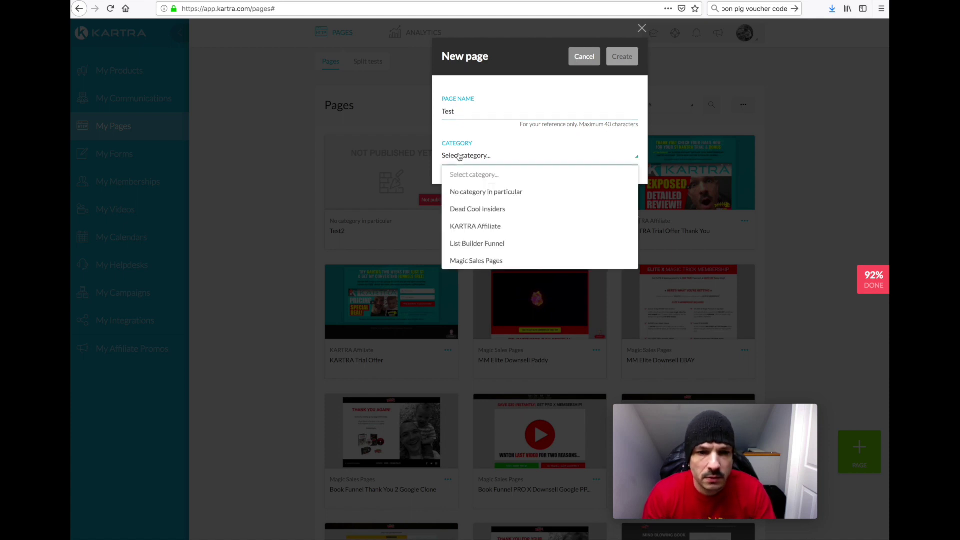
click(466, 193)
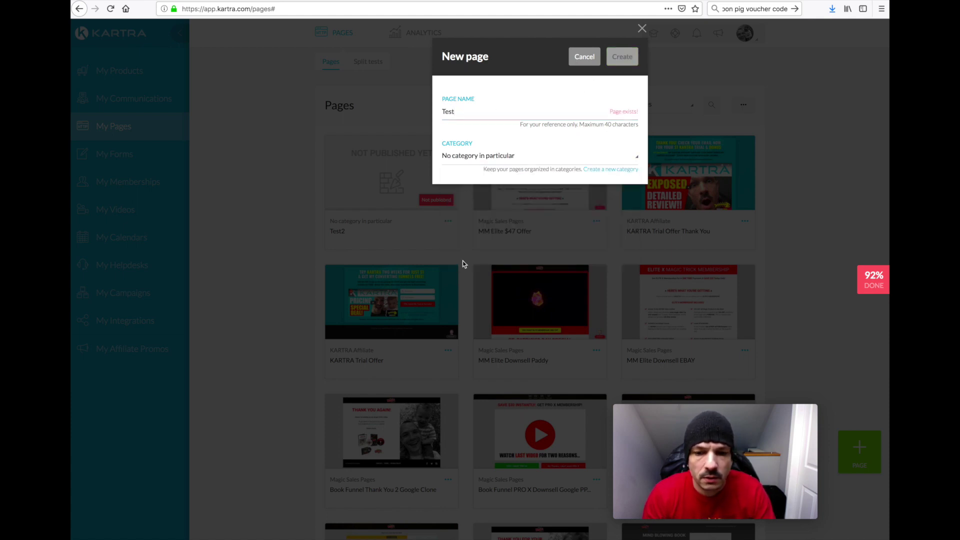
click(453, 110)
text(3)
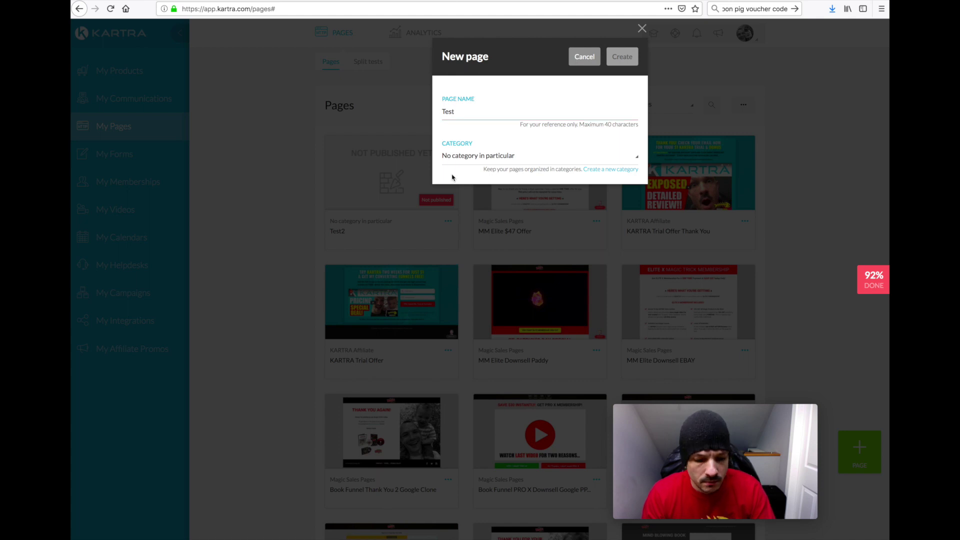
click(623, 62)
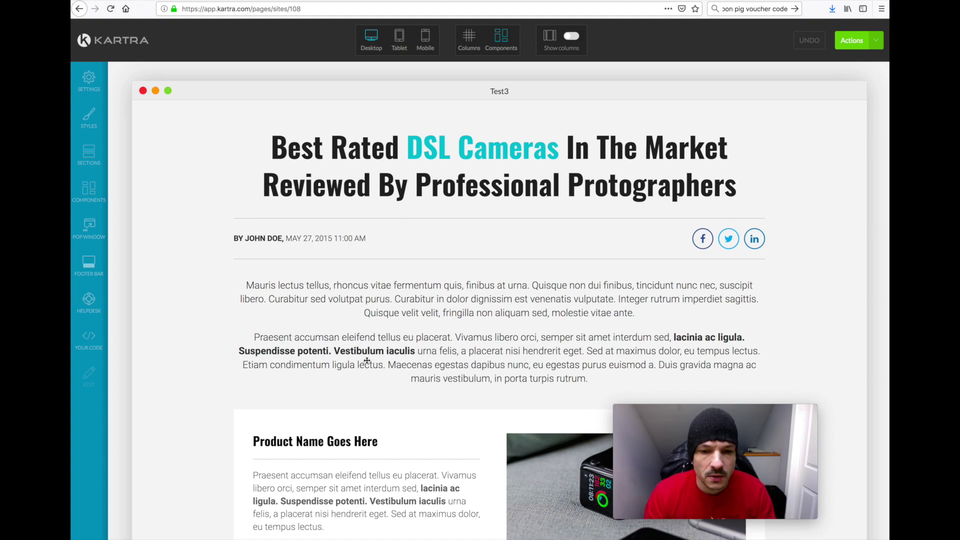
scroll(364, 360, down, 3)
scroll(367, 360, up, 2)
scroll(367, 361, down, 20)
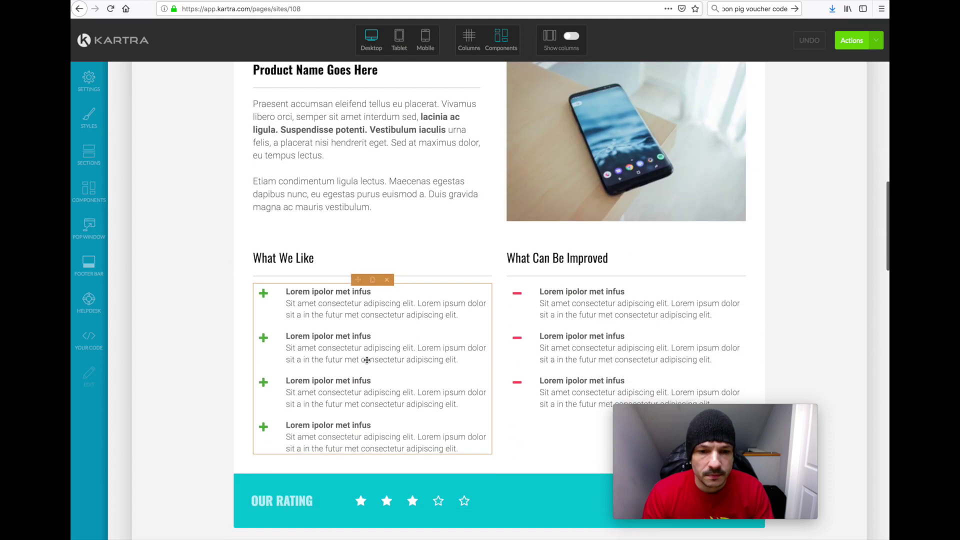
scroll(367, 360, up, 20)
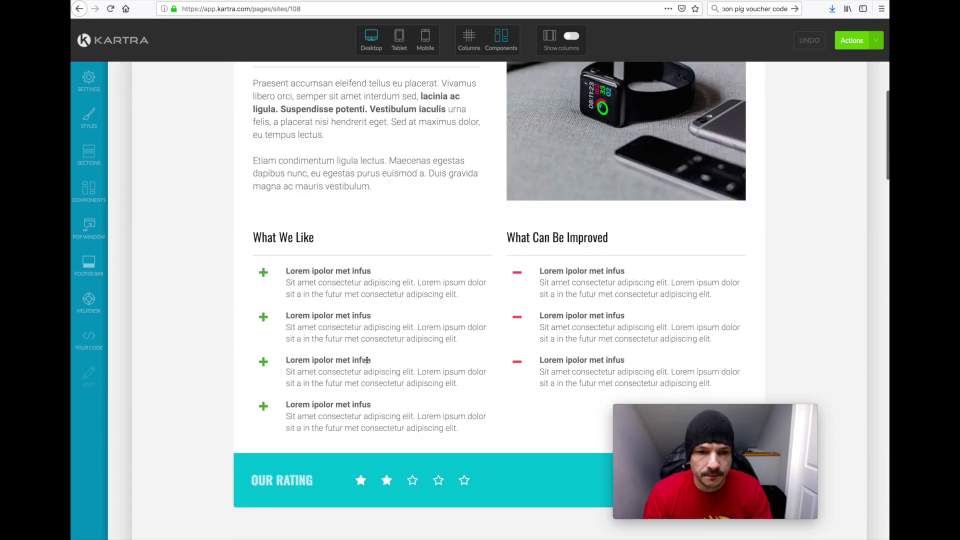
click(876, 40)
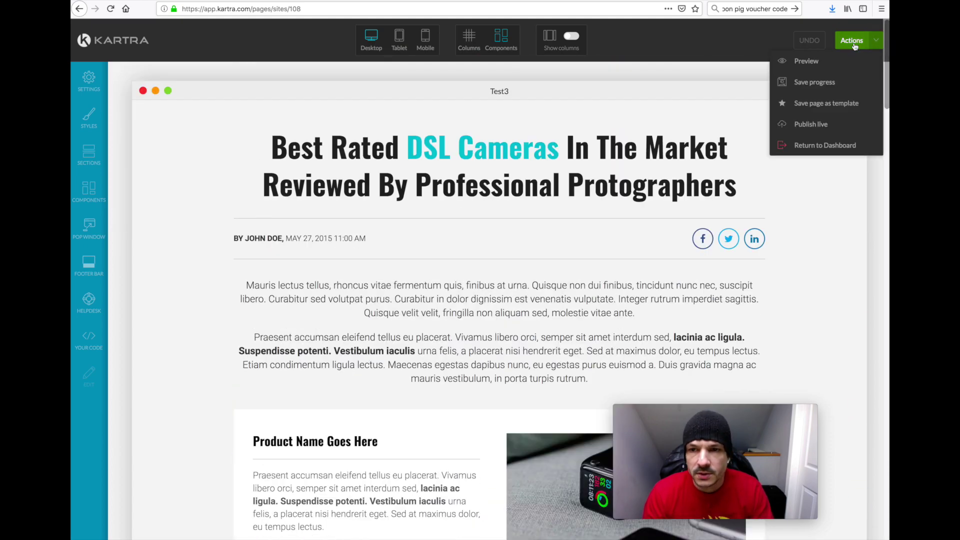
click(802, 64)
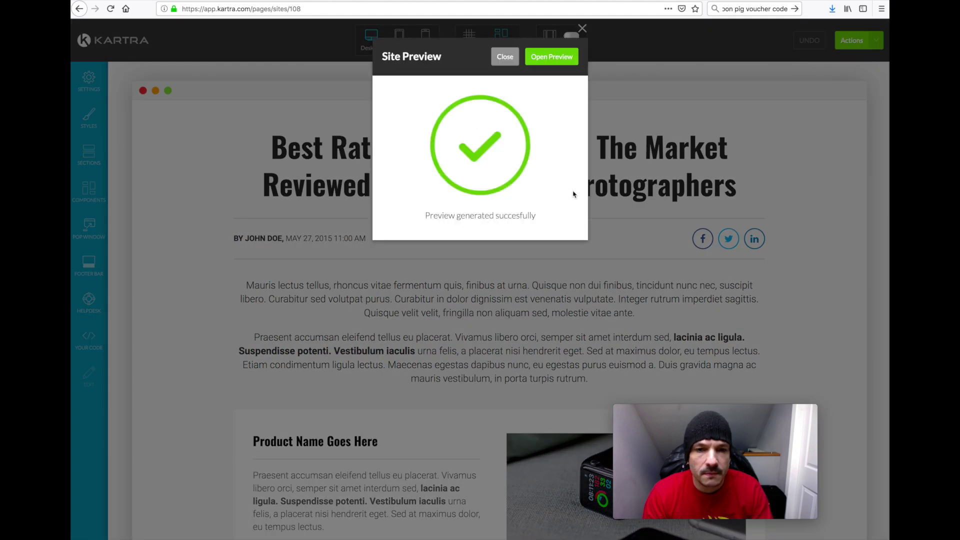
click(548, 57)
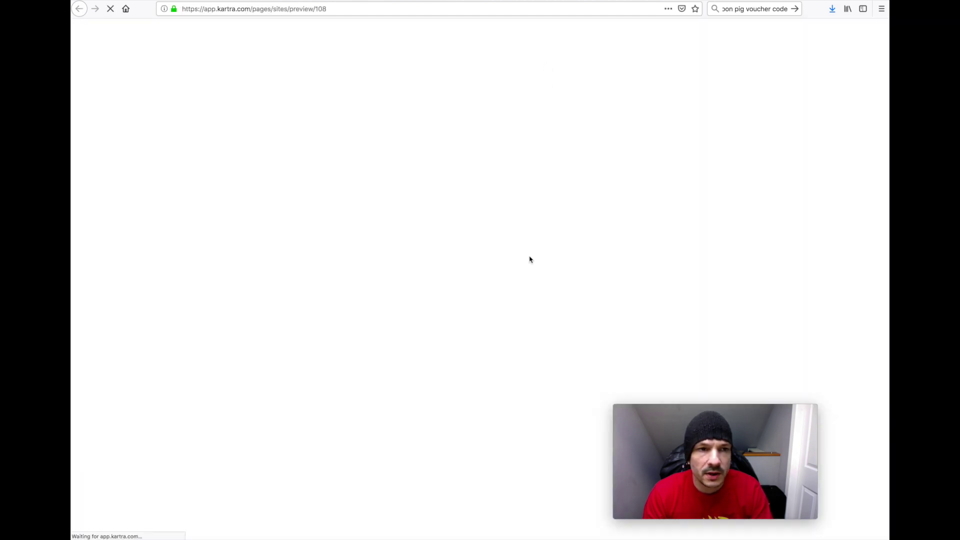
scroll(527, 260, down, 5)
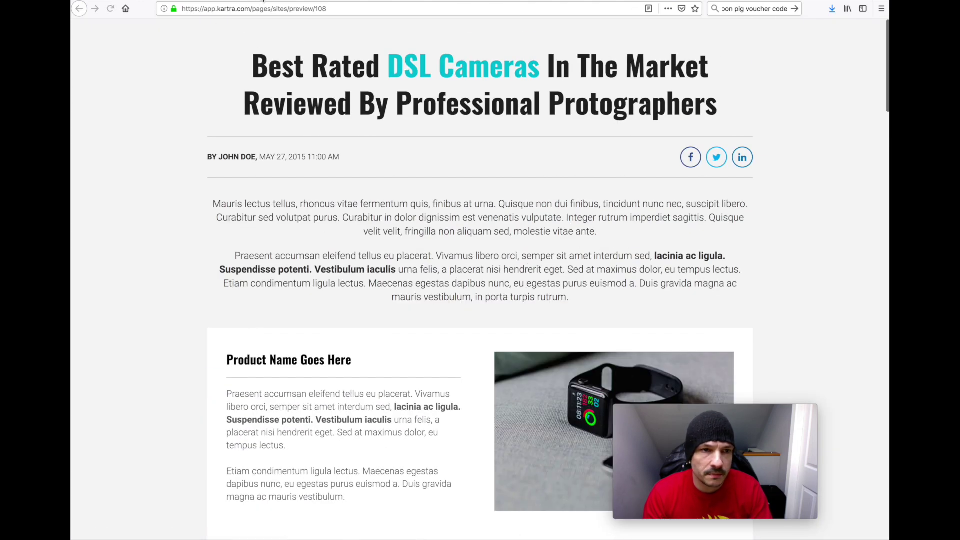
key(ctrl+w)
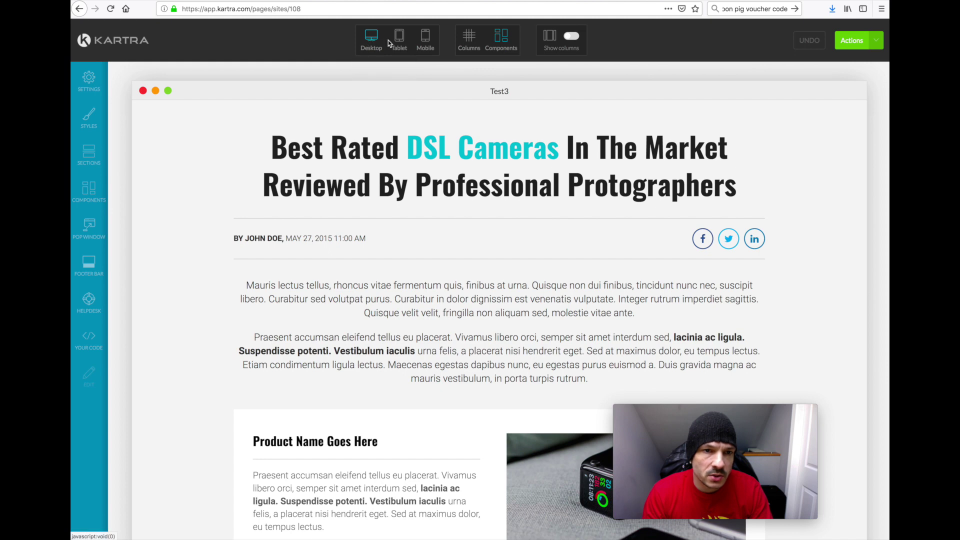
Preview the page at tablet width, then return to the desktop layout.
click(401, 39)
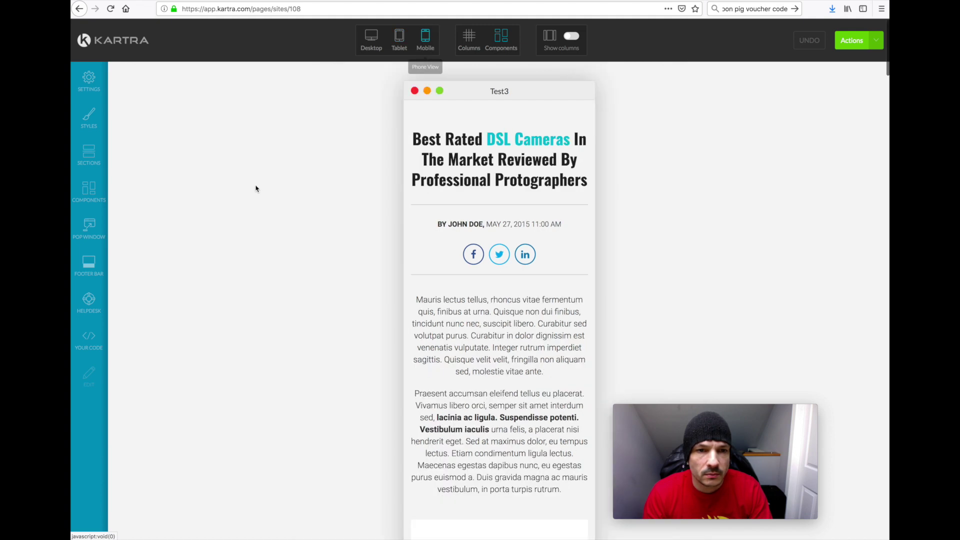
scroll(460, 213, down, 10)
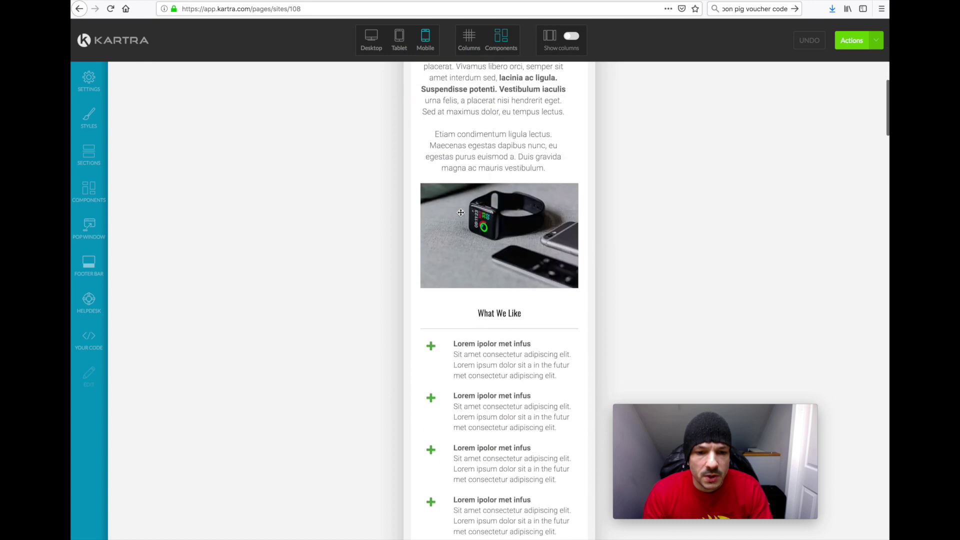
scroll(461, 213, up, 10)
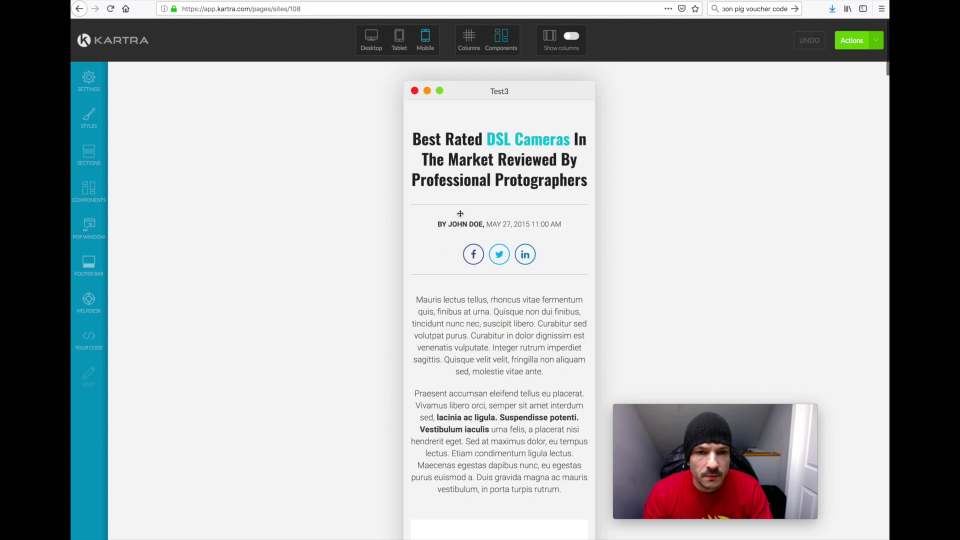
click(370, 35)
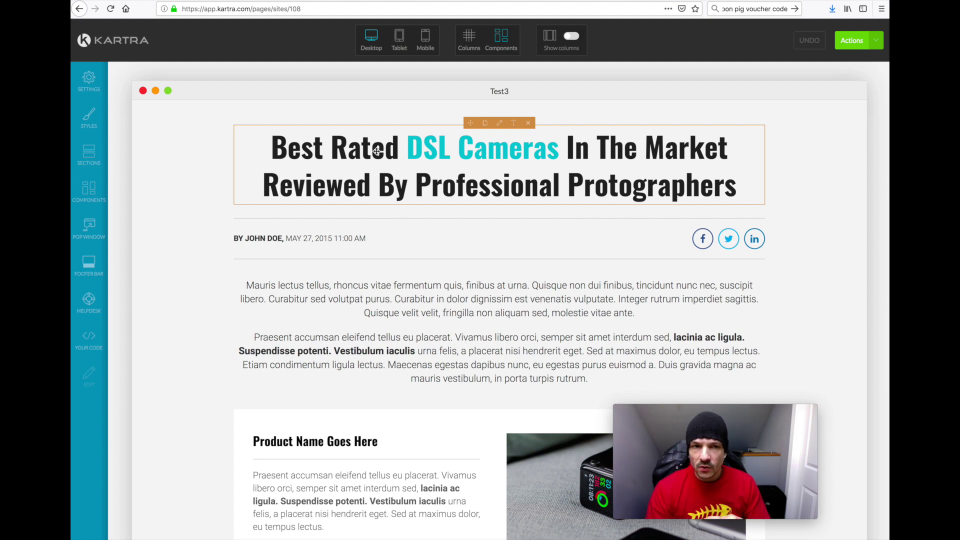
Preview the review page at mobile width to check the reflowed headline and text.
click(425, 40)
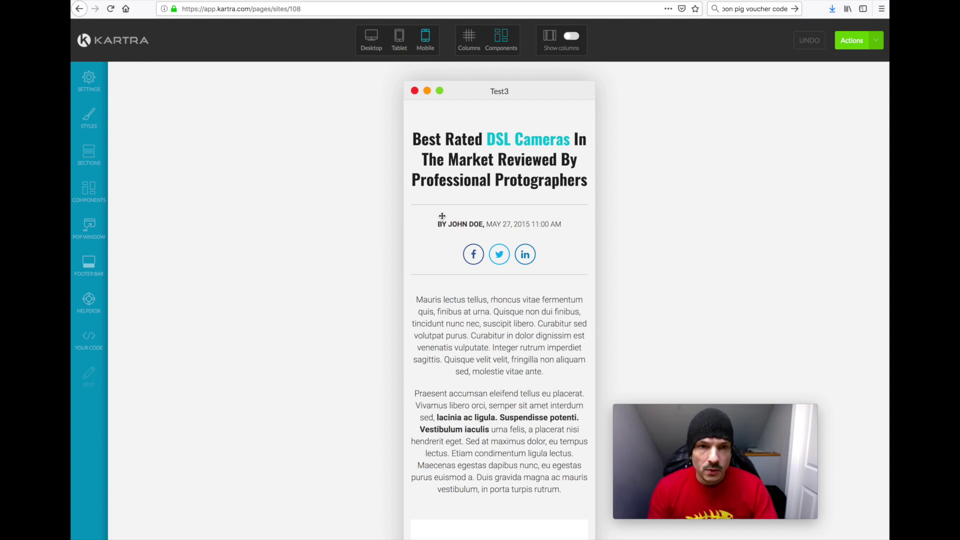
click(371, 38)
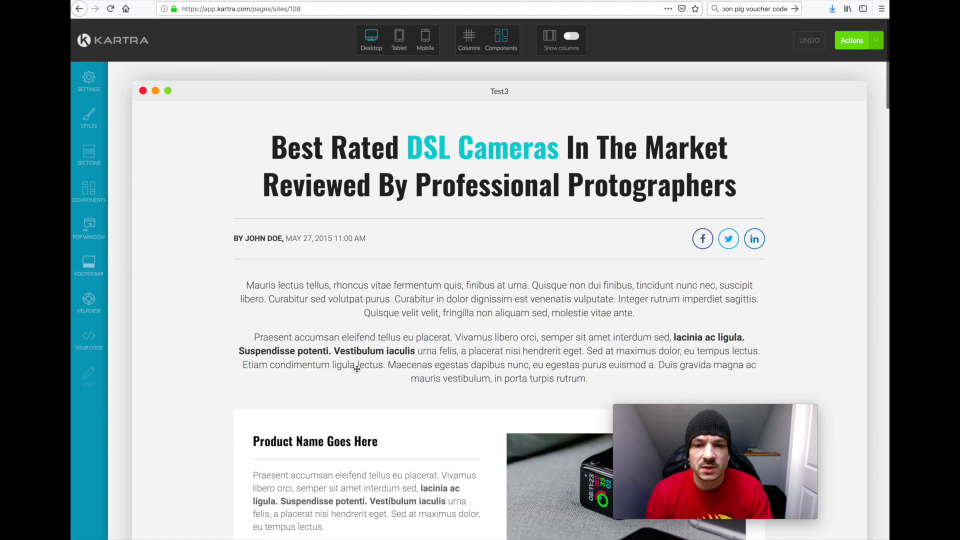
scroll(495, 338, down, 3)
scroll(495, 338, down, 8)
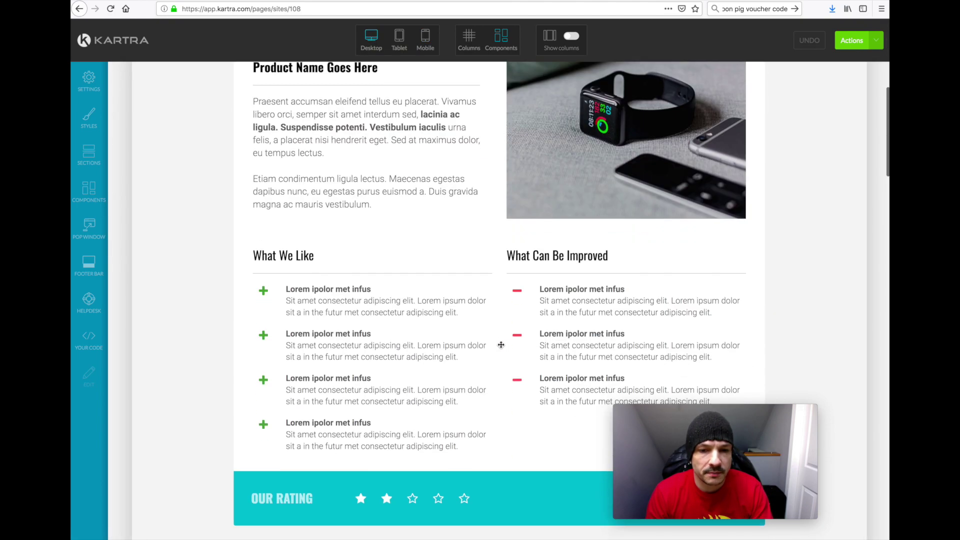
scroll(499, 342, up, 11)
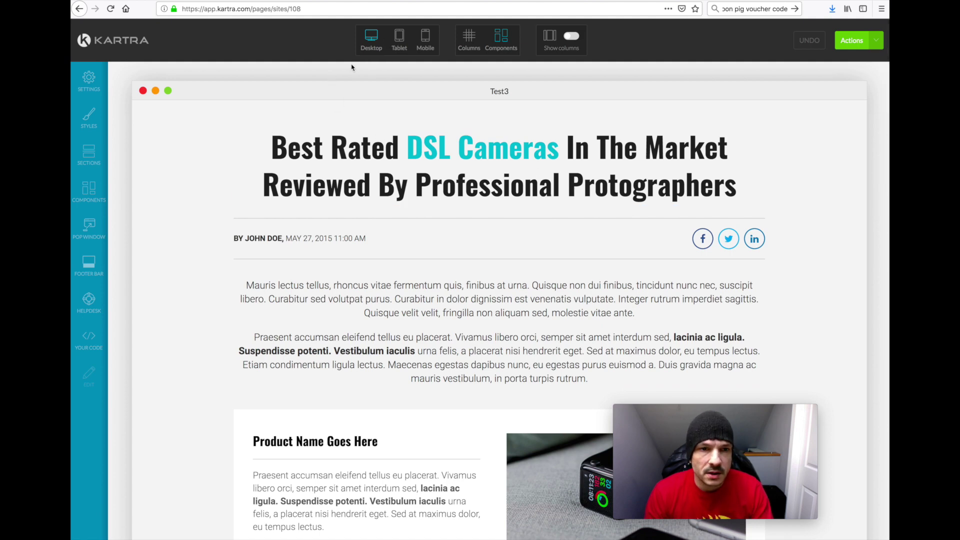
click(425, 39)
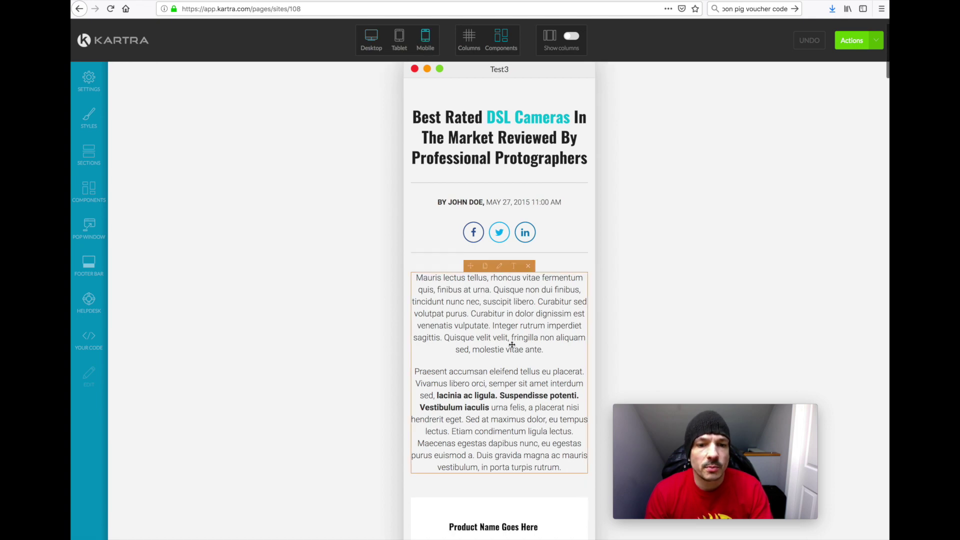
scroll(495, 350, down, 5)
scroll(495, 350, up, 5)
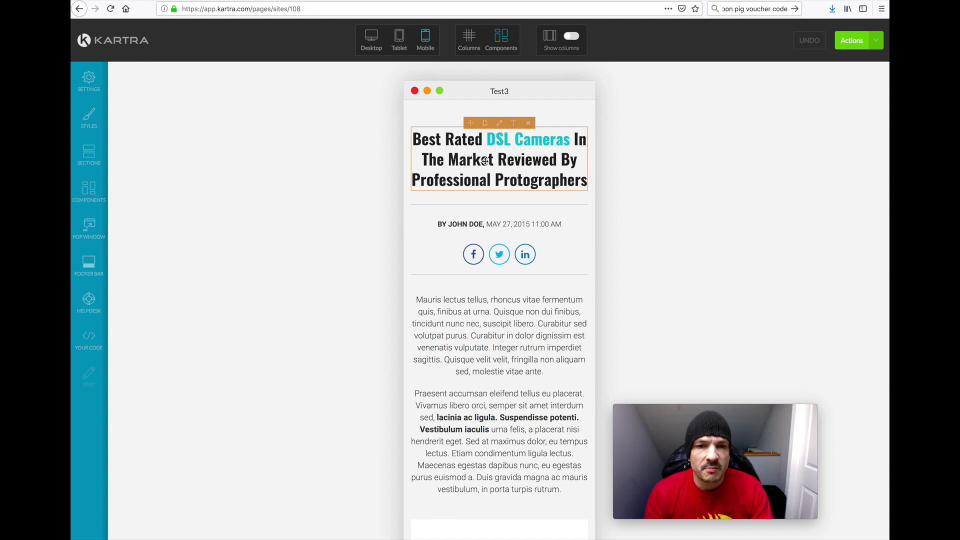
Switch back to the desktop layout and scroll through the review sections.
click(371, 36)
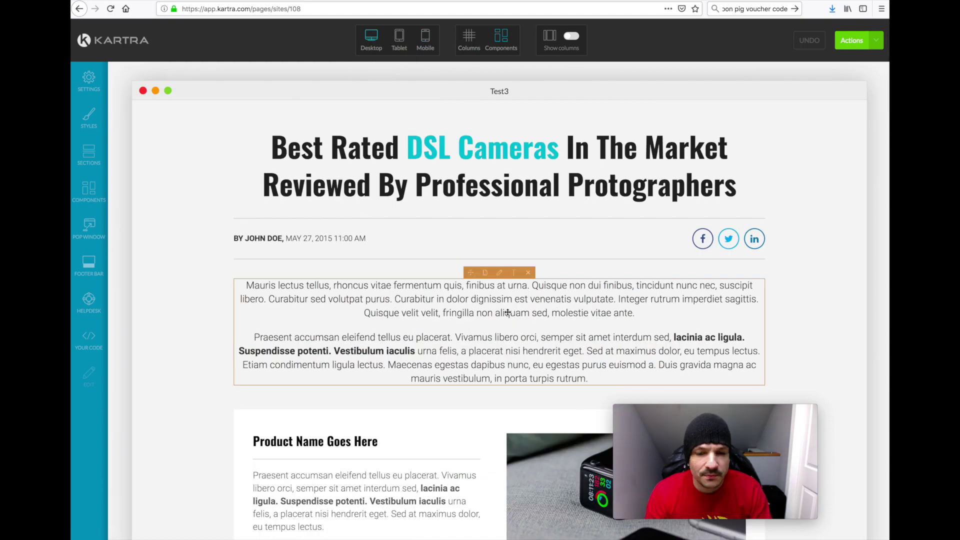
scroll(505, 312, down, 10)
scroll(508, 315, up, 10)
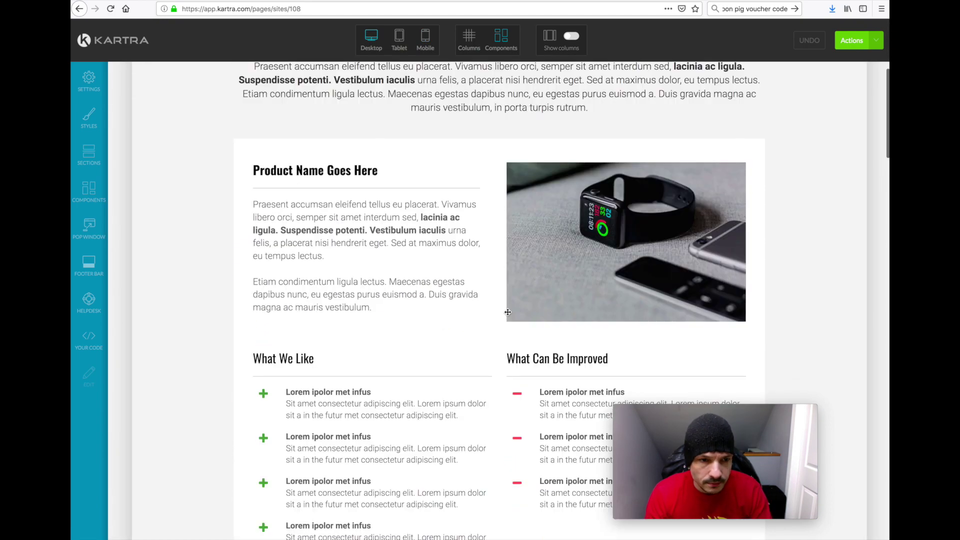
scroll(446, 245, down, 4)
scroll(449, 237, down, 10)
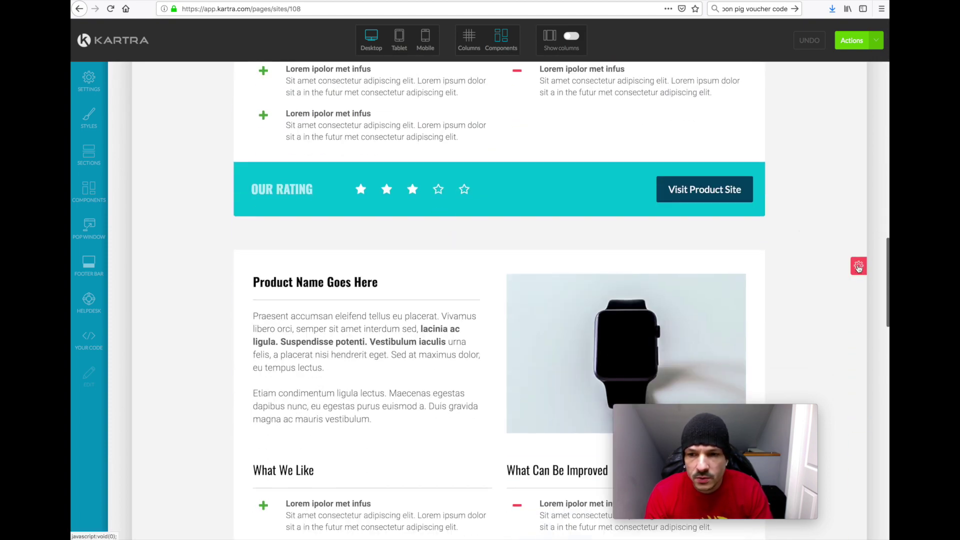
scroll(858, 270, down, 7)
scroll(859, 270, down, 15)
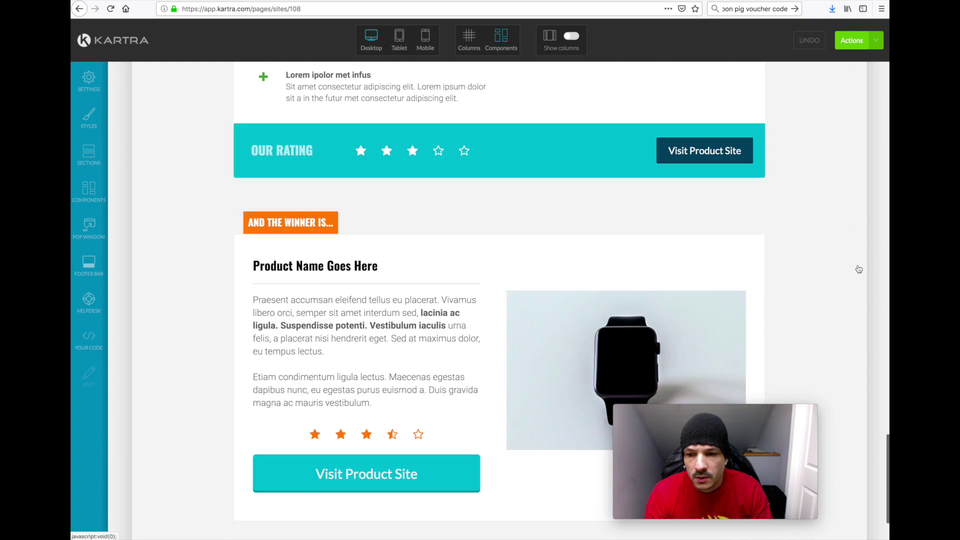
scroll(859, 270, up, 9)
scroll(859, 269, down, 10)
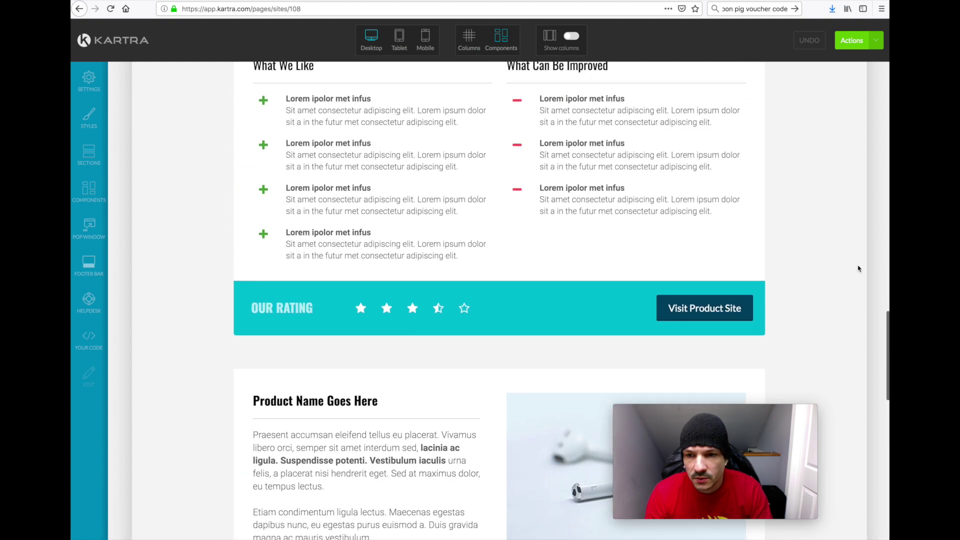
scroll(859, 269, up, 3)
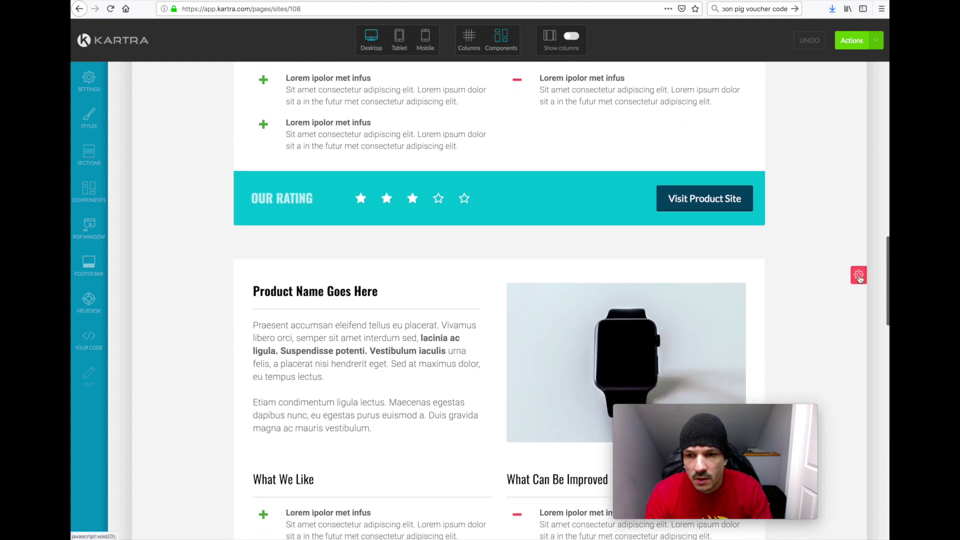
Bring up the Section 1 toolbar from the main review section's red gear.
click(859, 275)
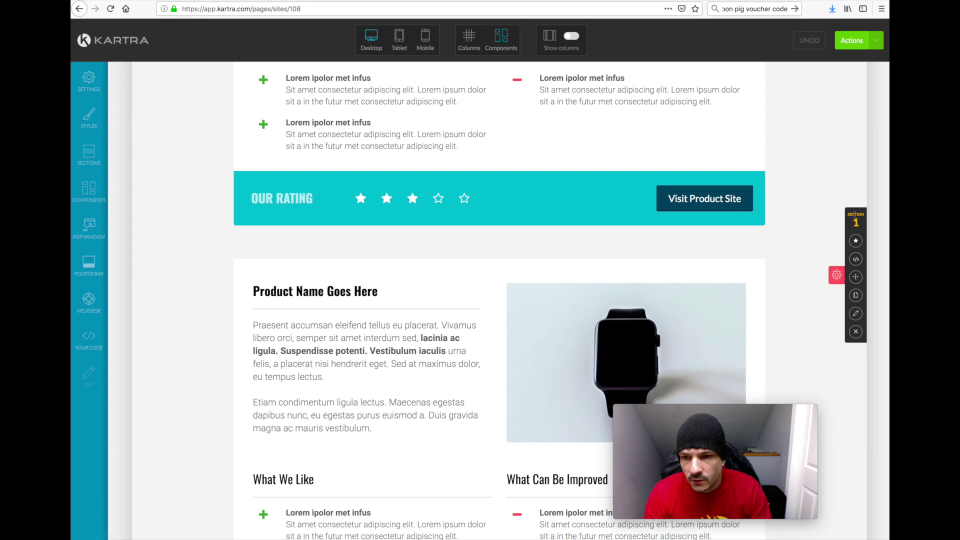
scroll(752, 250, down, 10)
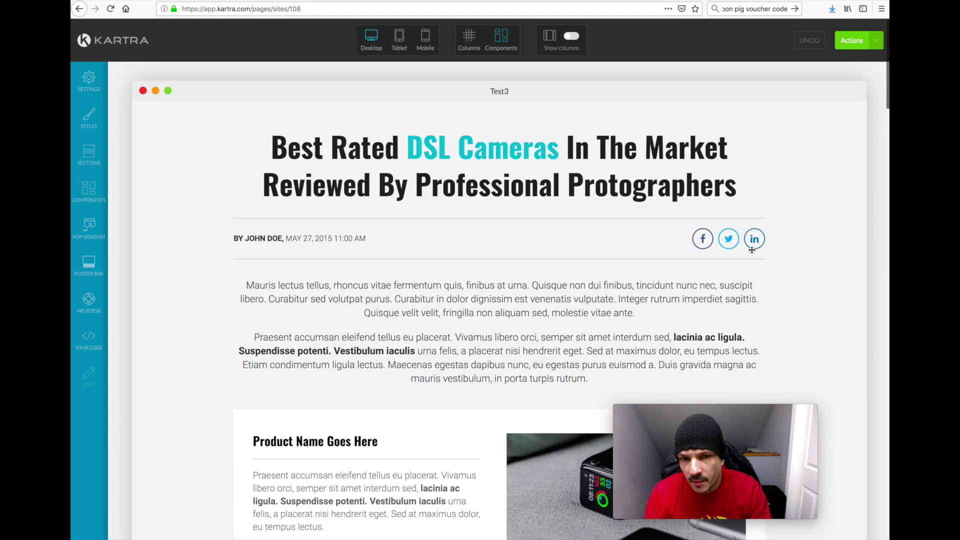
scroll(751, 250, up, 10)
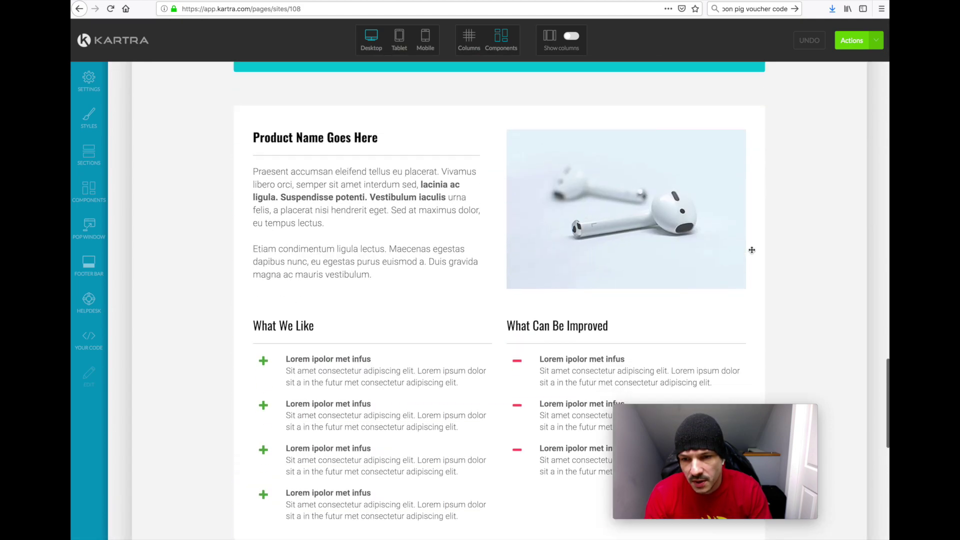
scroll(751, 250, up, 3)
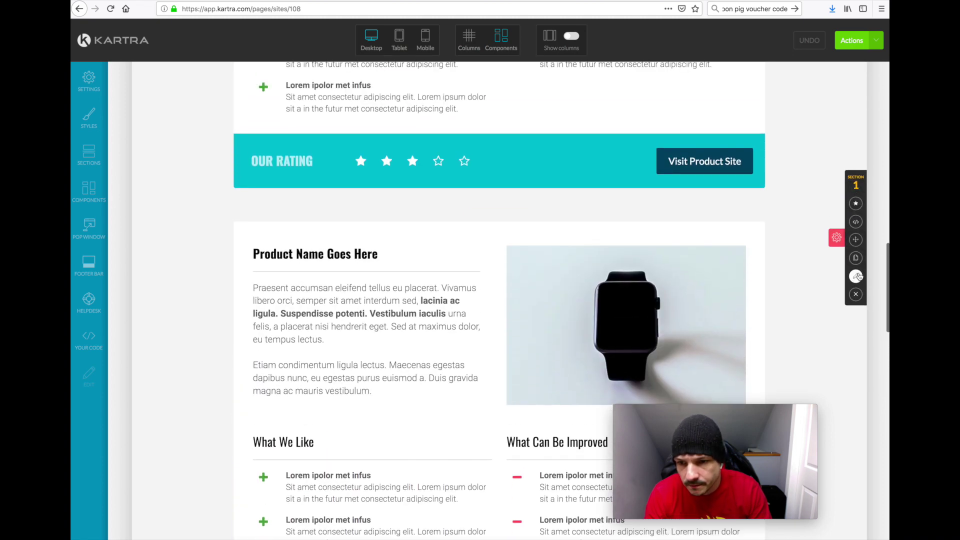
In the section's Hide settings, deselect tablet and mobile, keep 'Display section to everybody', and apply.
click(856, 277)
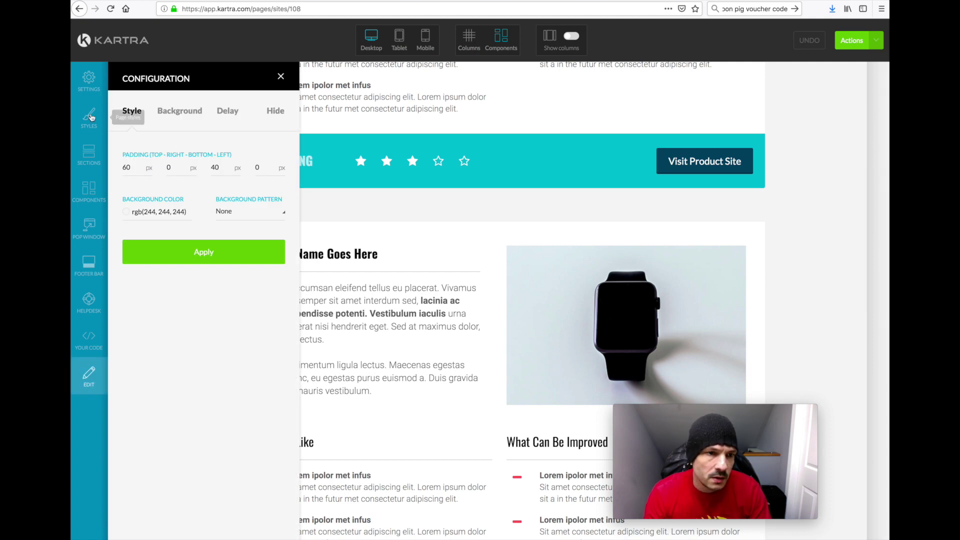
click(276, 112)
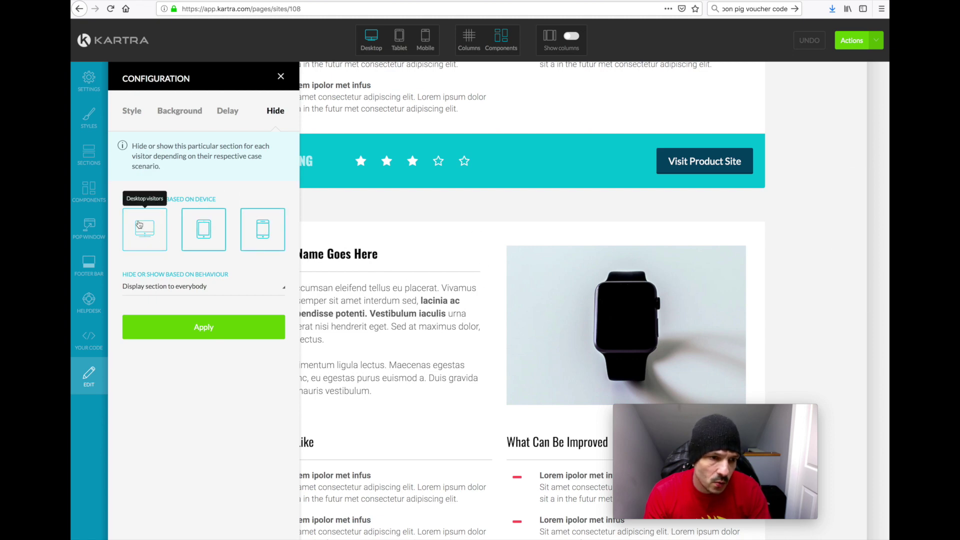
click(202, 239)
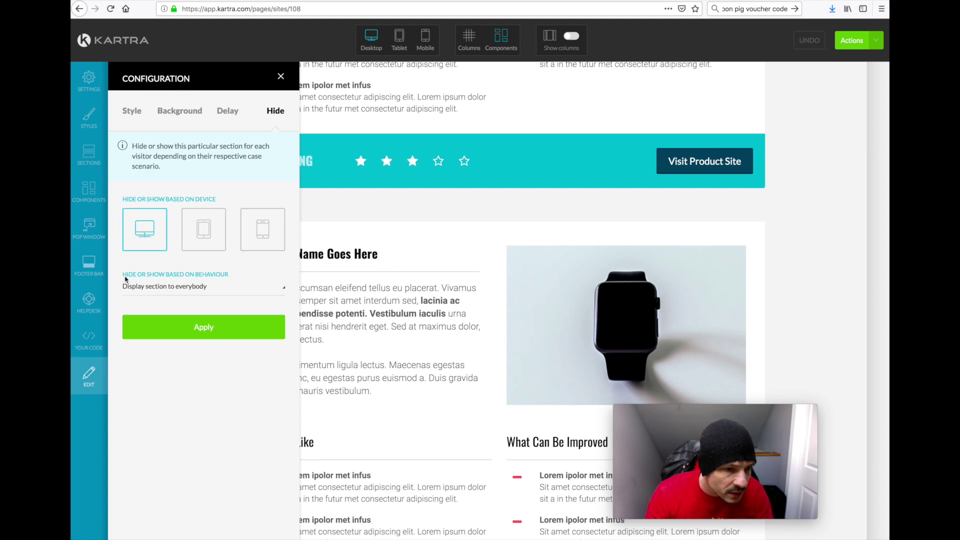
click(169, 287)
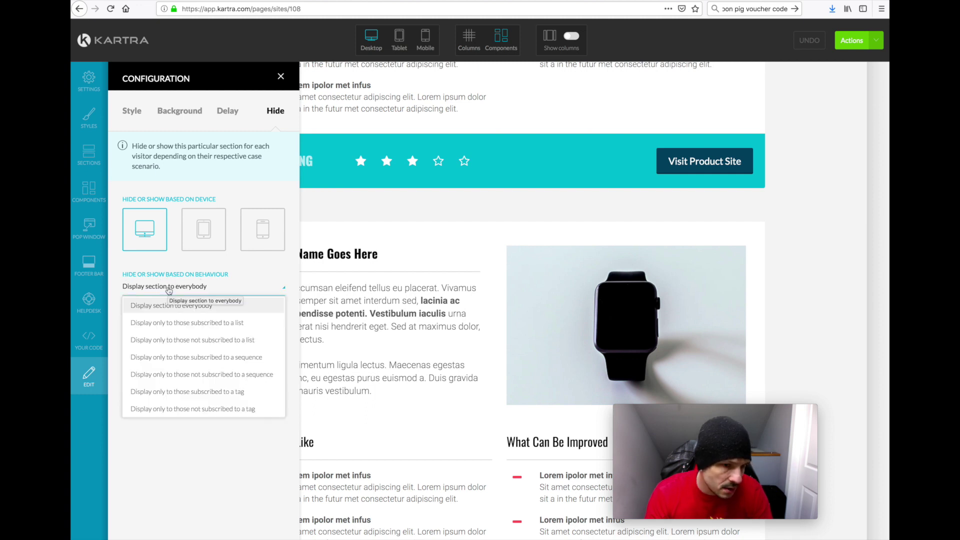
click(242, 271)
click(202, 331)
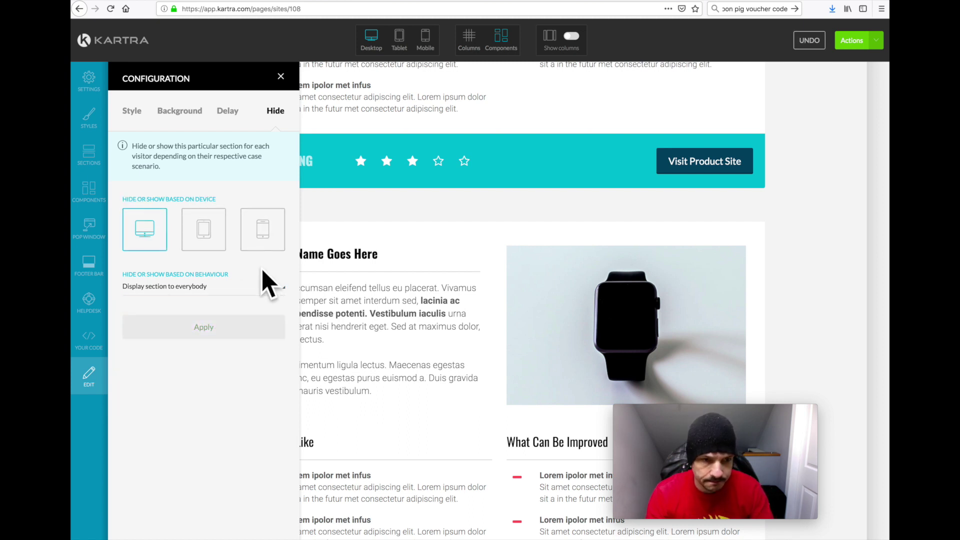
click(281, 78)
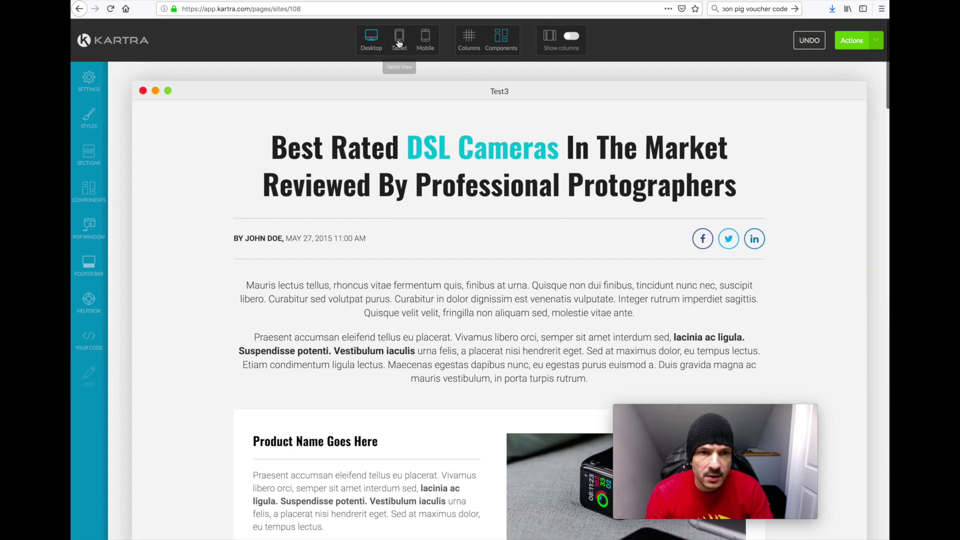
Check phone, tablet and desktop views to confirm the review section appears only on desktop.
click(426, 39)
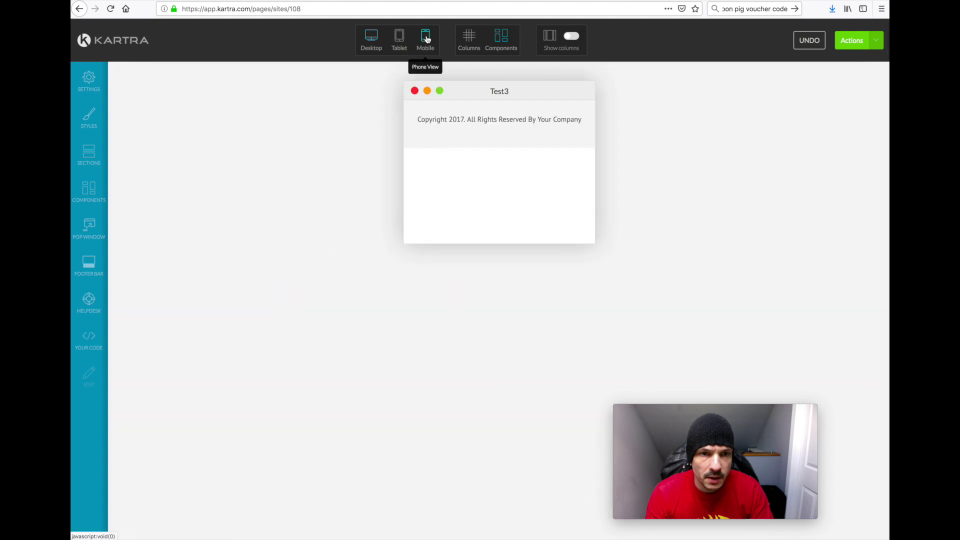
click(399, 40)
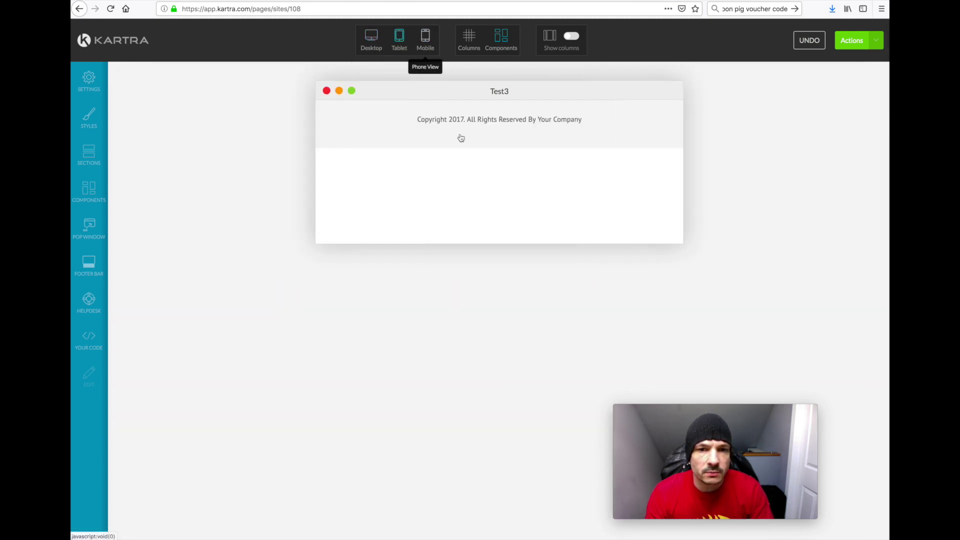
click(372, 47)
scroll(428, 217, down, 1)
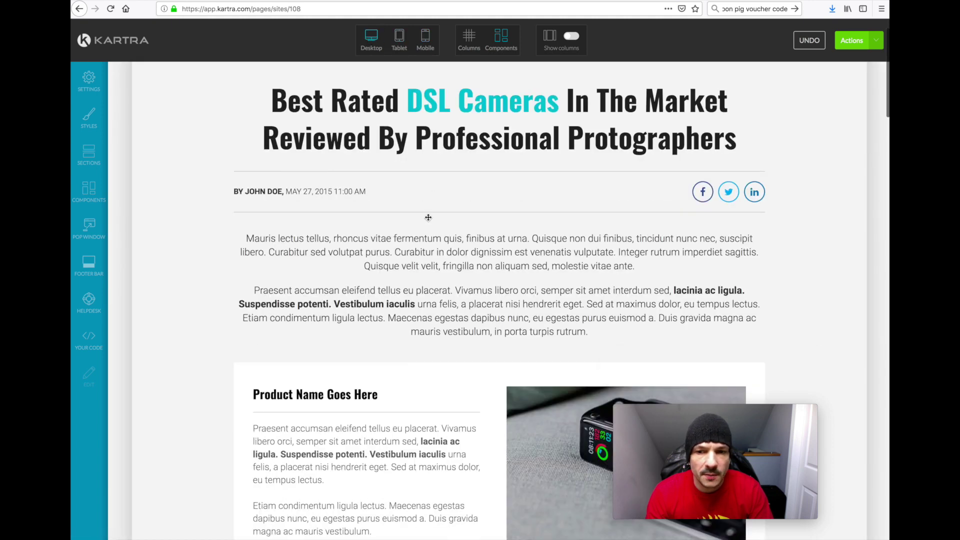
scroll(428, 217, down, 15)
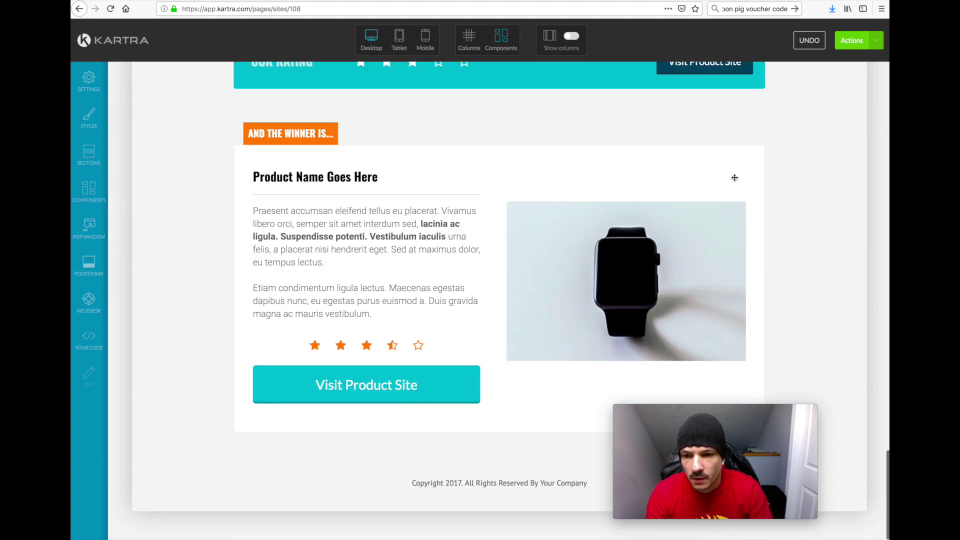
mouse_move(858, 486)
scroll(843, 337, up, 15)
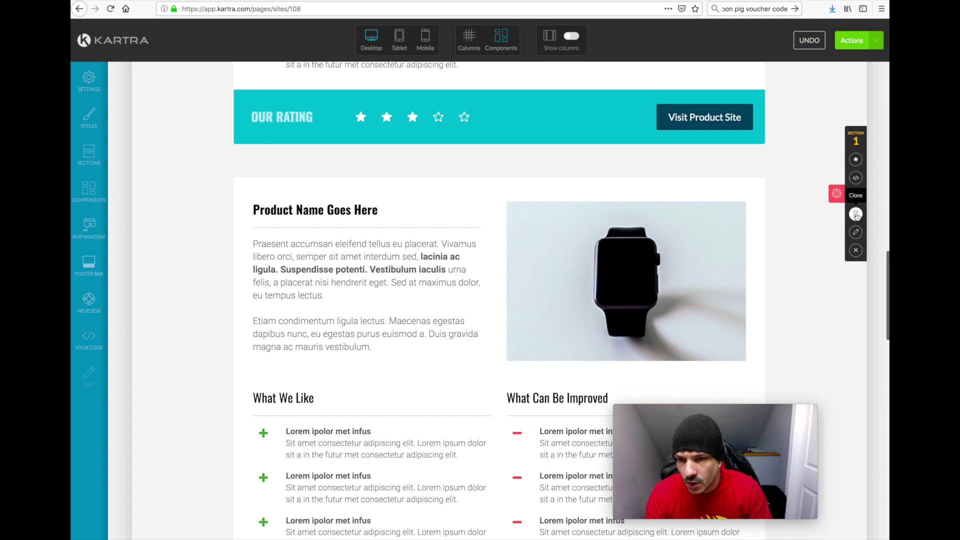
Scroll down to the watch section below the rating bar and bring up its gear toolbar.
scroll(669, 231, down, 1)
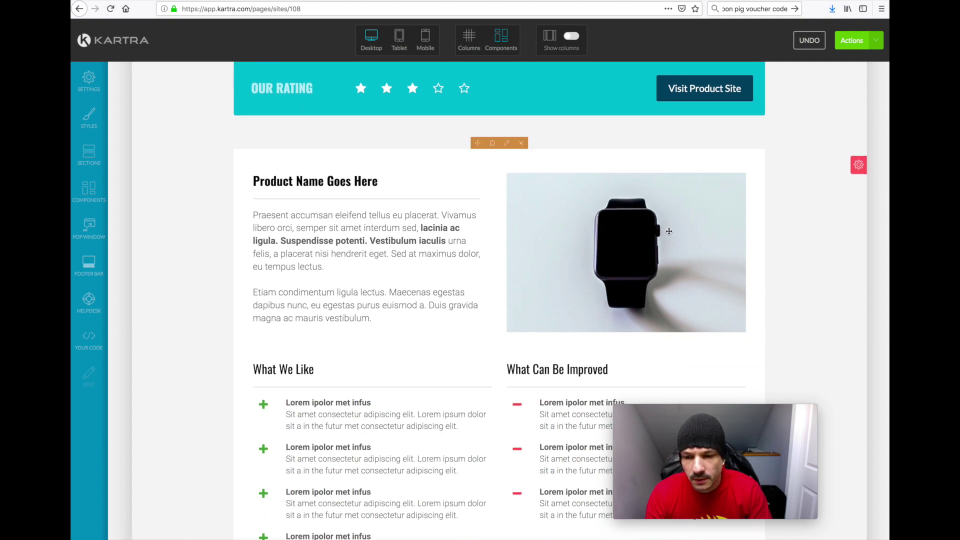
scroll(669, 231, down, 15)
scroll(669, 231, up, 5)
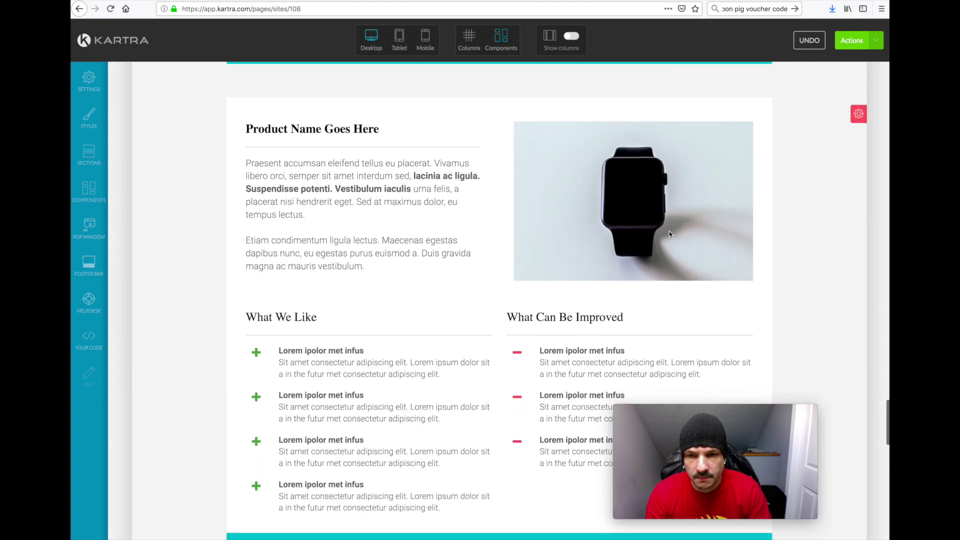
scroll(670, 234, up, 15)
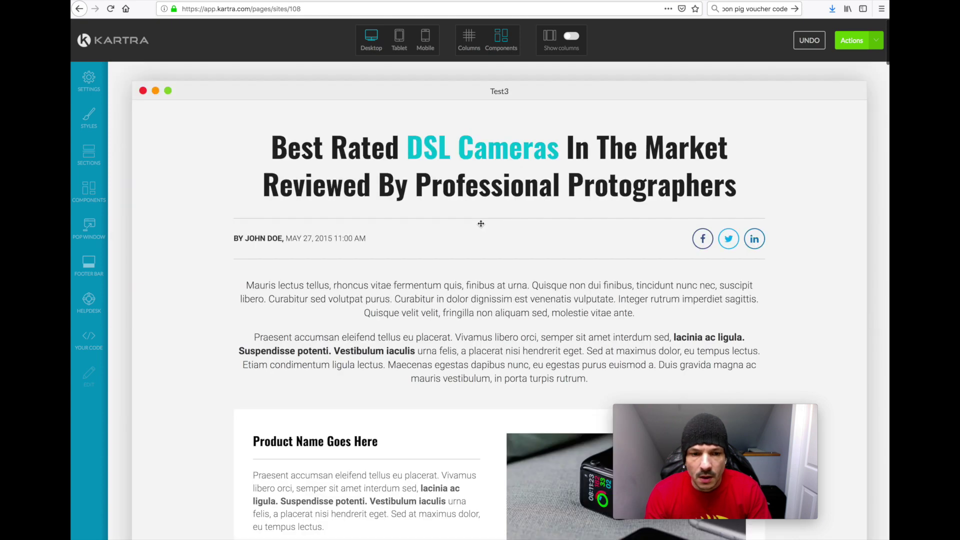
scroll(480, 224, down, 10)
scroll(481, 225, down, 20)
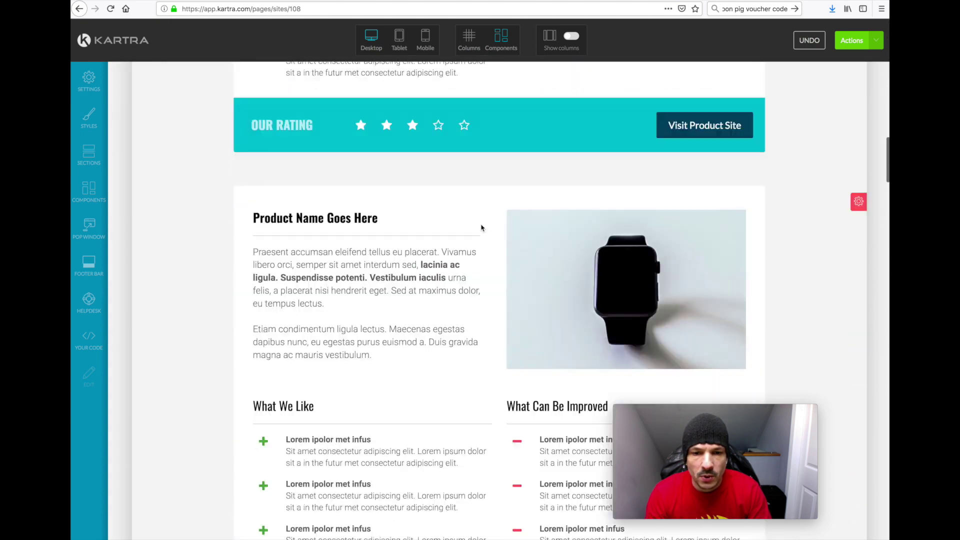
scroll(480, 225, down, 20)
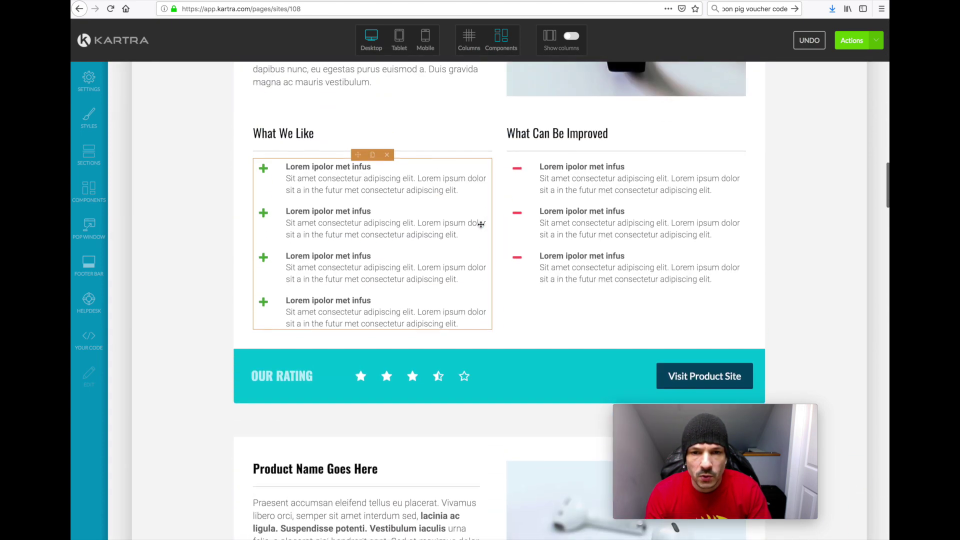
scroll(481, 225, down, 20)
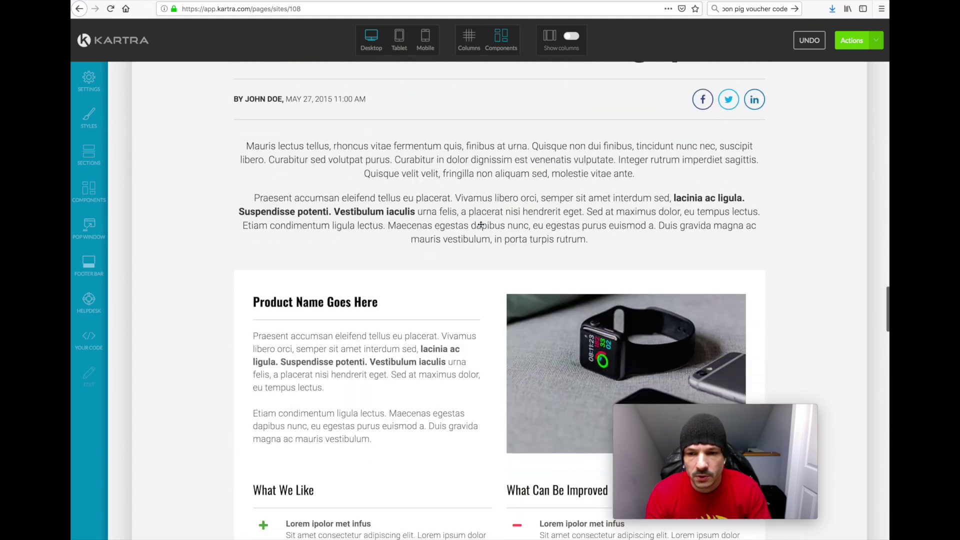
scroll(480, 224, down, 20)
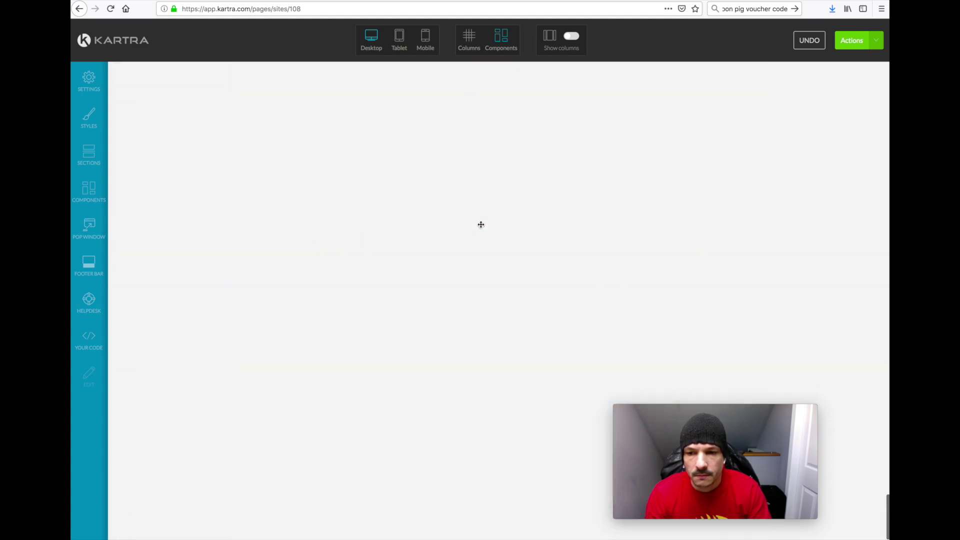
scroll(480, 224, up, 20)
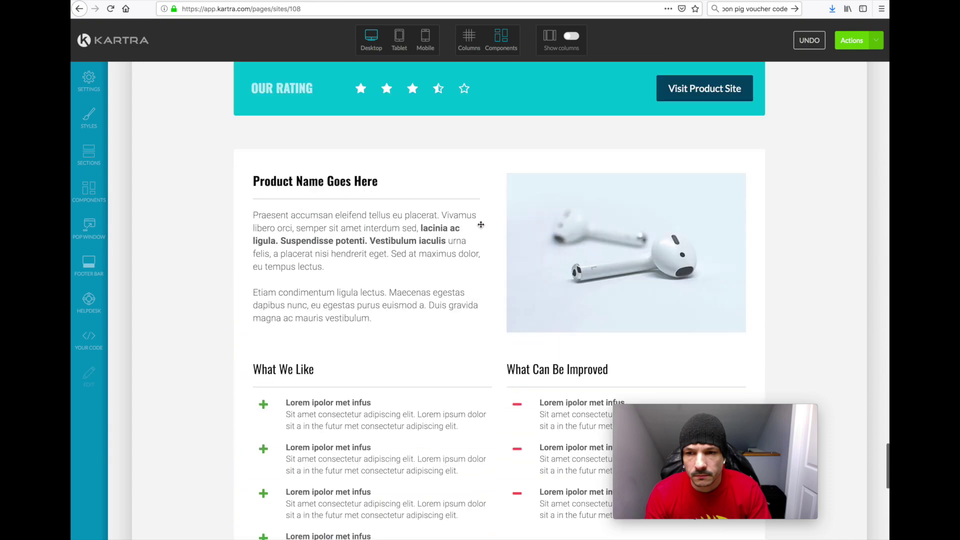
scroll(480, 224, down, 1)
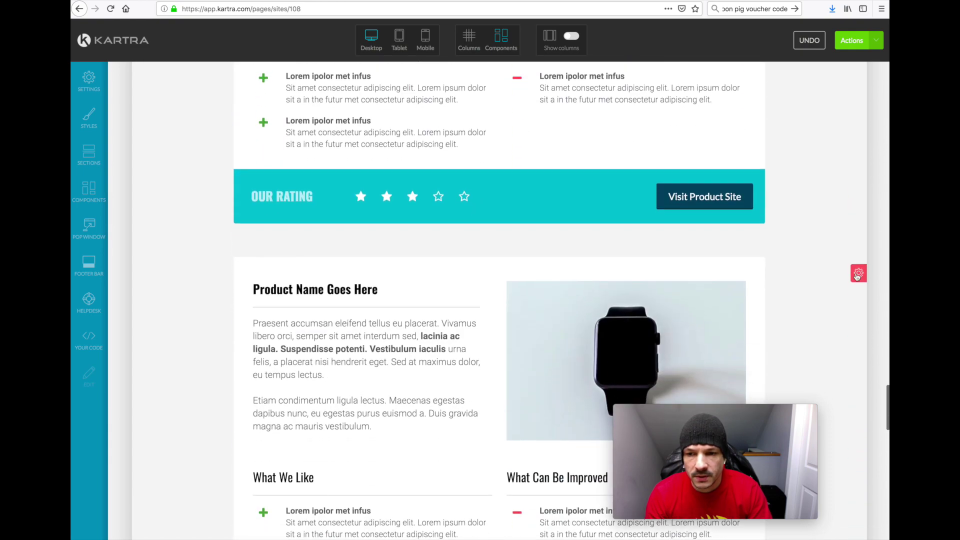
click(859, 275)
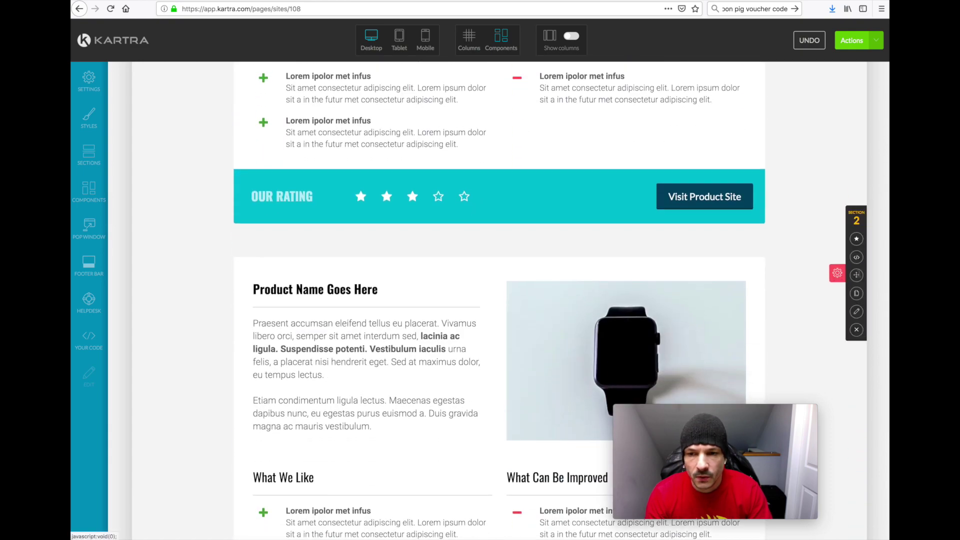
In the watch section's Hide settings, deselect Desktop, select Tablet and Mobile, and apply.
click(856, 312)
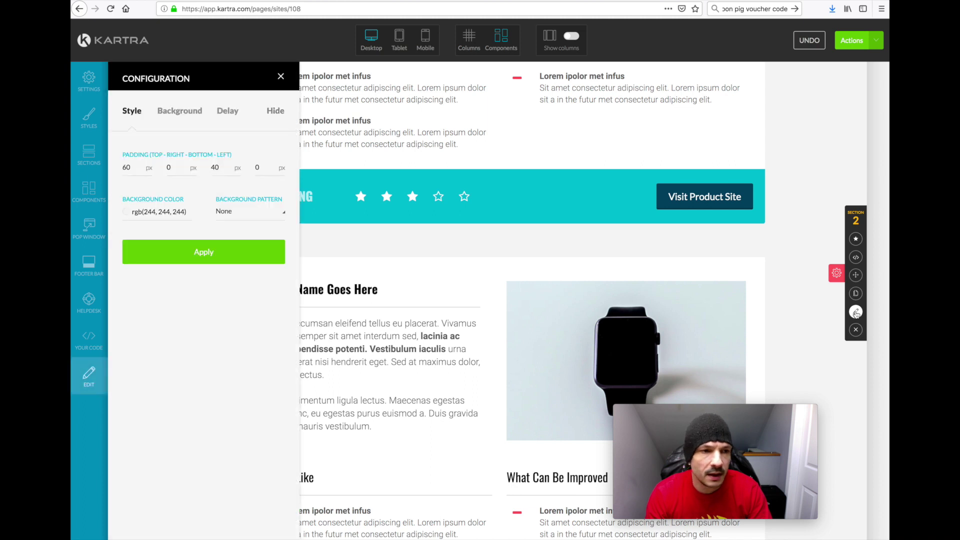
click(274, 111)
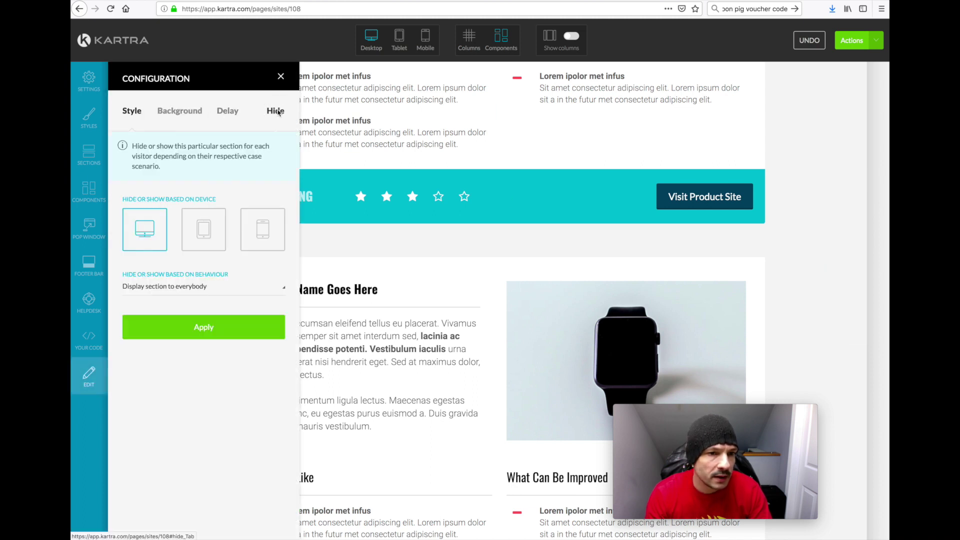
click(146, 237)
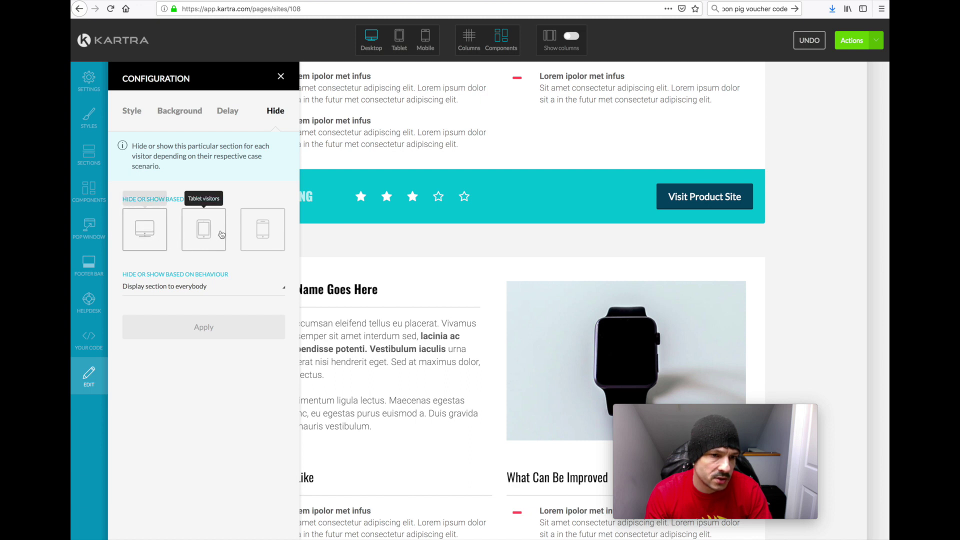
click(203, 233)
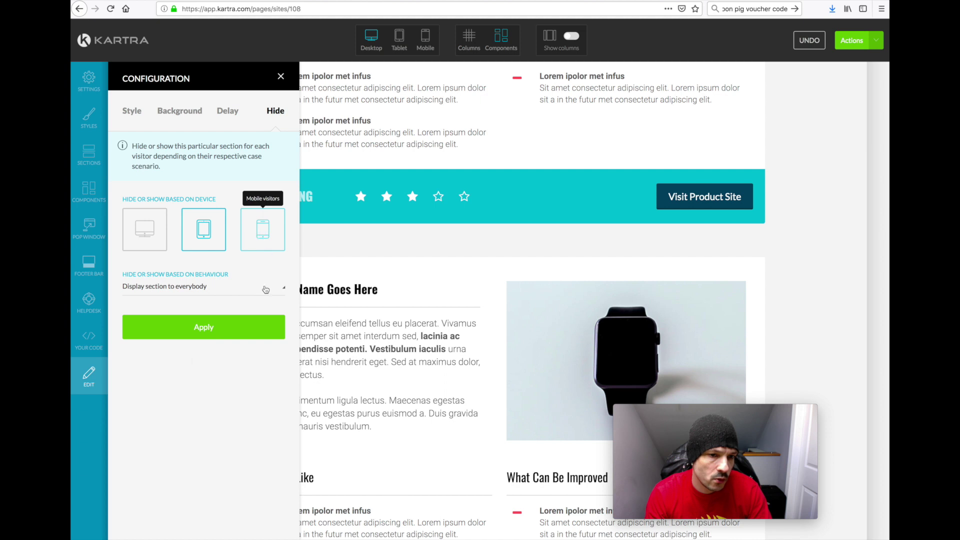
click(201, 332)
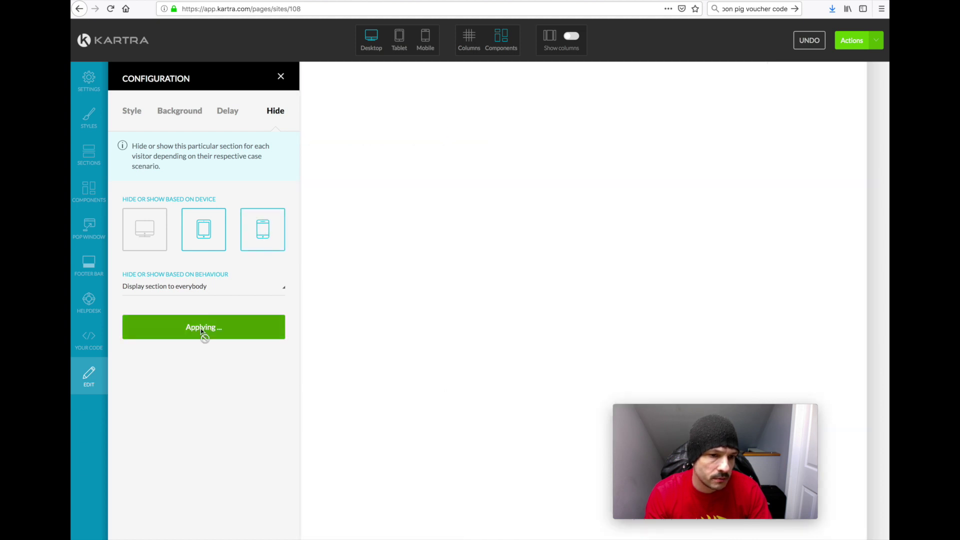
click(281, 77)
Choose Preview from the Actions dropdown to generate a preview of Test3.
scroll(531, 265, up, 10)
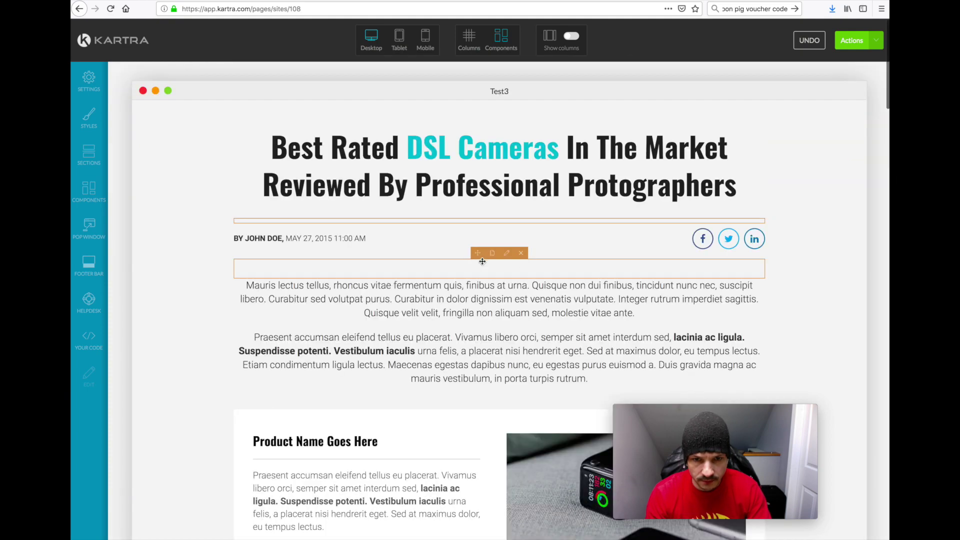
scroll(476, 259, down, 20)
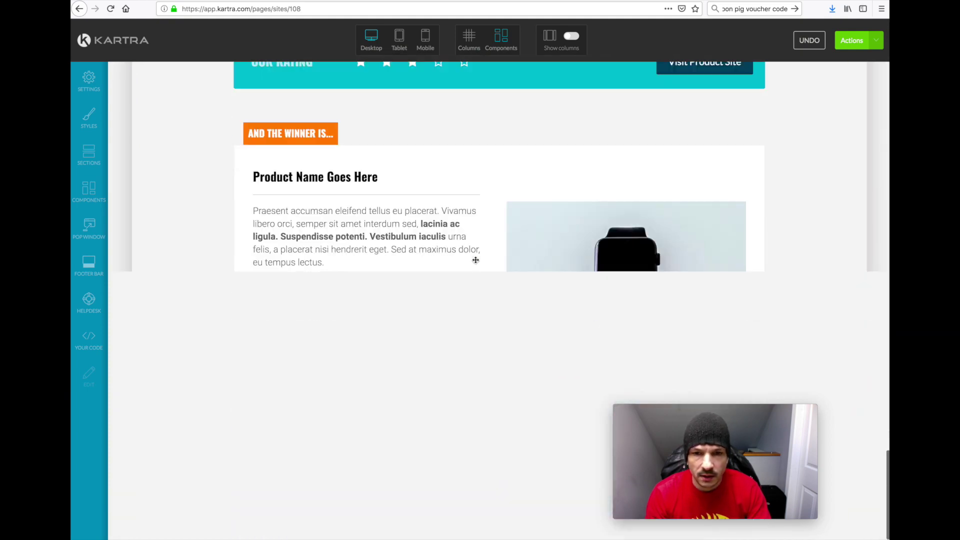
scroll(475, 264, up, 20)
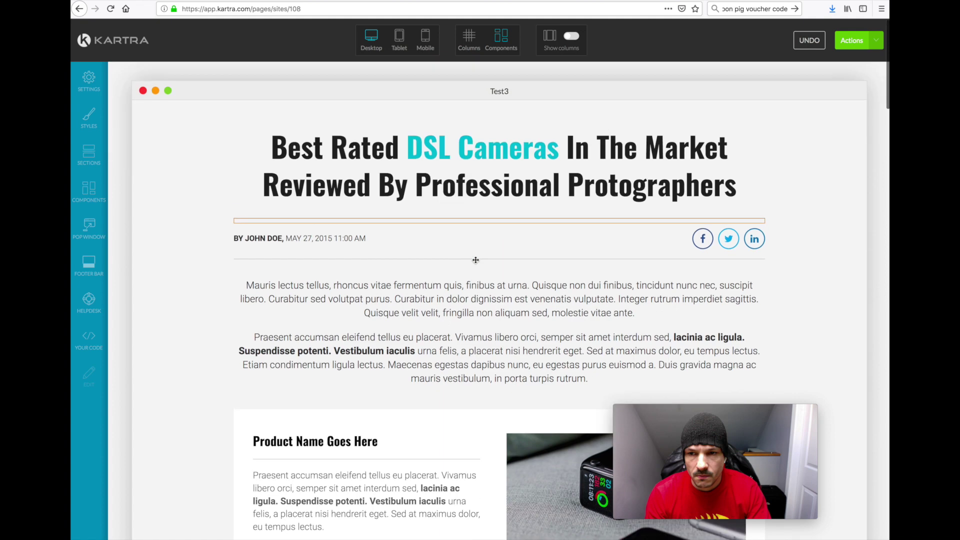
click(850, 44)
click(806, 62)
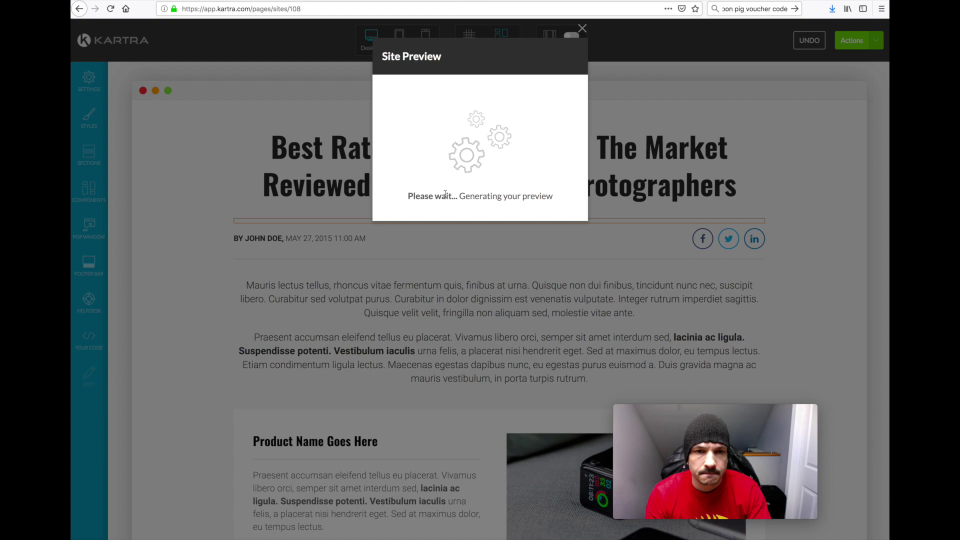
View the generated preview down to the footer, then go back to the builder tab.
click(553, 58)
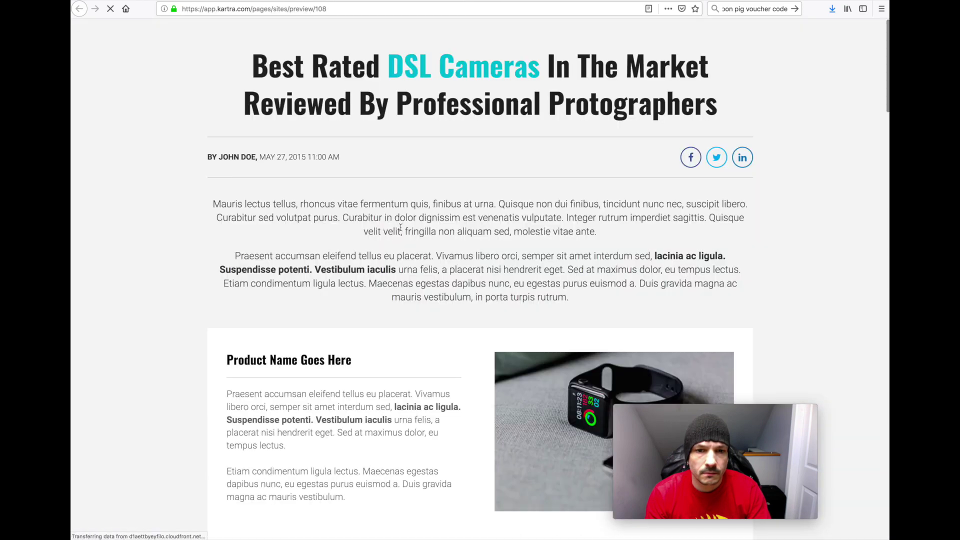
scroll(402, 230, down, 10)
scroll(402, 231, down, 20)
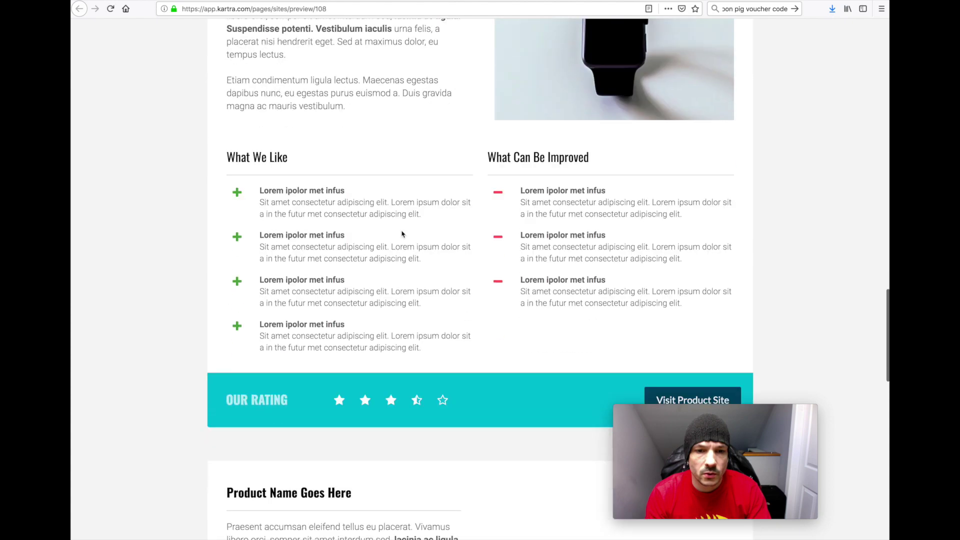
scroll(402, 234, down, 5)
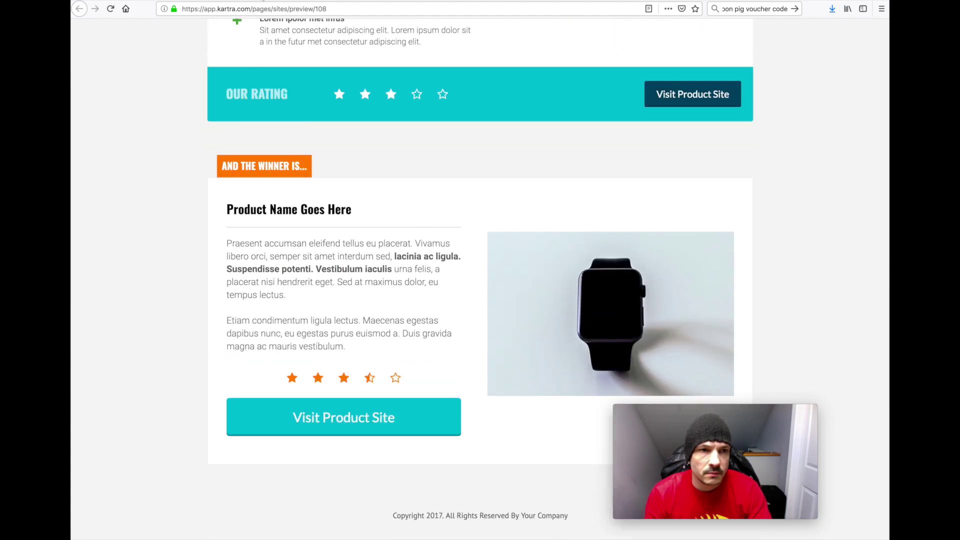
click(200, 1)
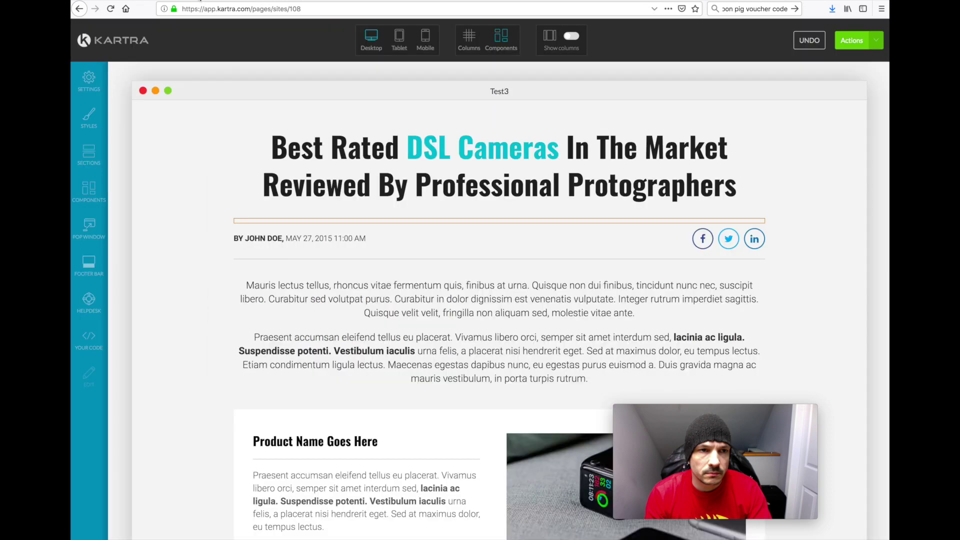
Preview the review page at tablet, then mobile width, scroll the stacked layout, and select the headline.
click(399, 37)
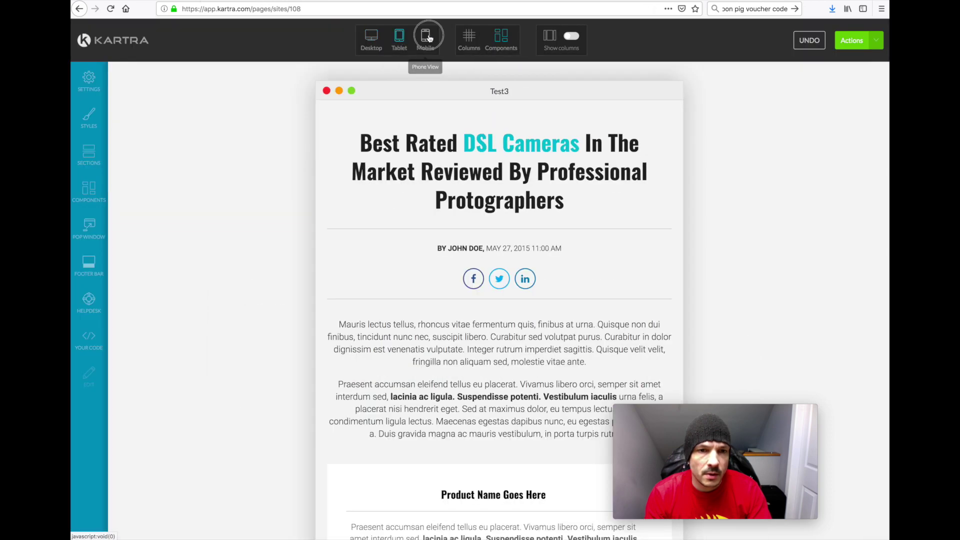
click(425, 40)
scroll(484, 211, down, 10)
scroll(485, 213, up, 5)
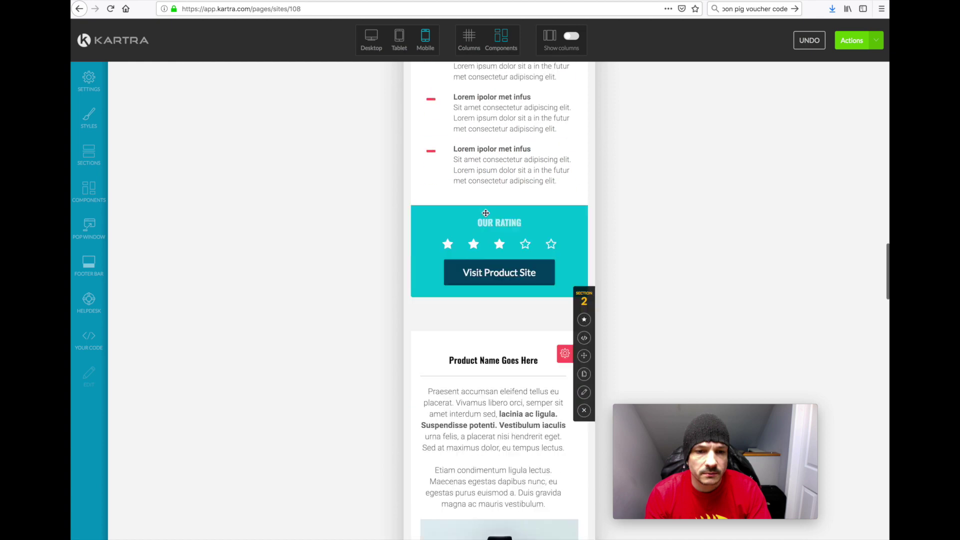
scroll(485, 213, down, 10)
scroll(485, 213, up, 10)
scroll(485, 213, up, 10)
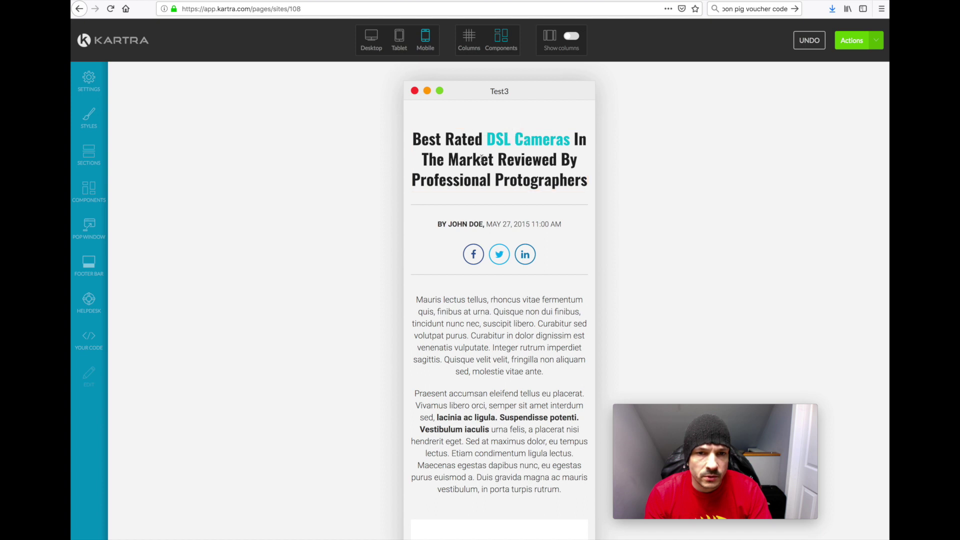
click(481, 158)
Set the whole mobile headline to a 2.66rem font size.
triple_click(468, 160)
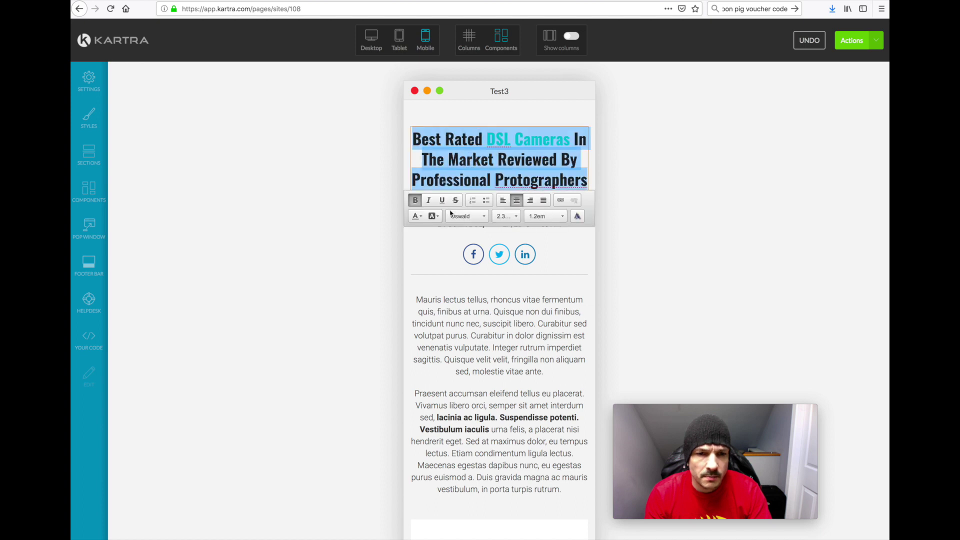
click(507, 218)
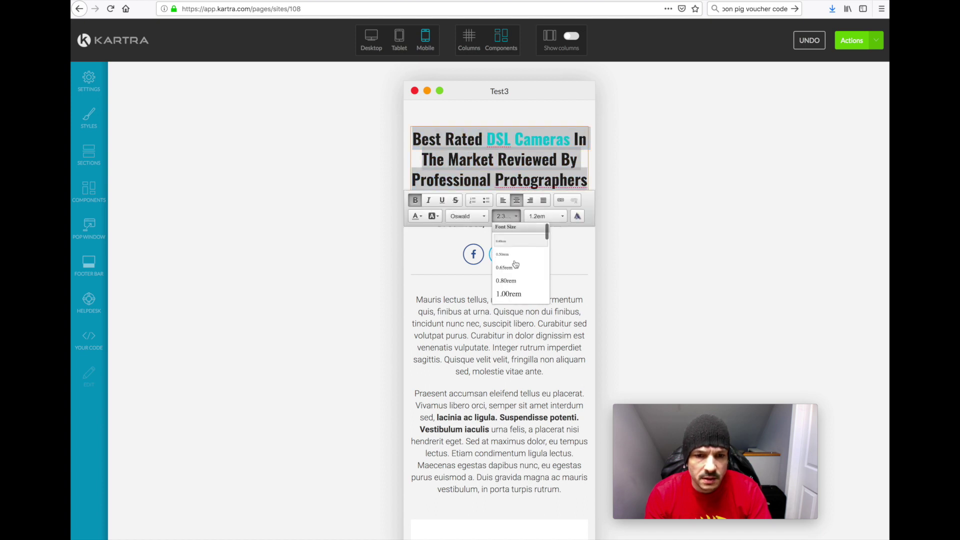
scroll(524, 271, down, 3)
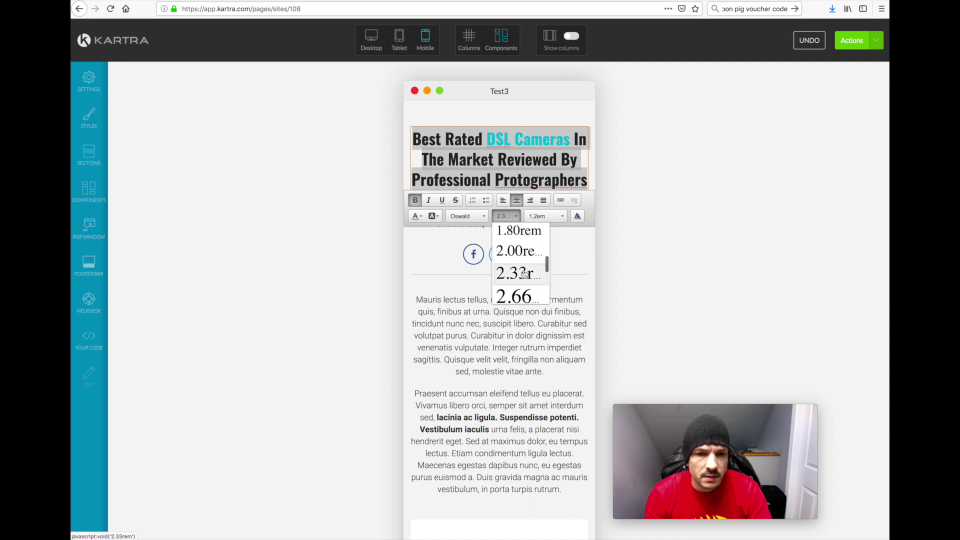
click(518, 293)
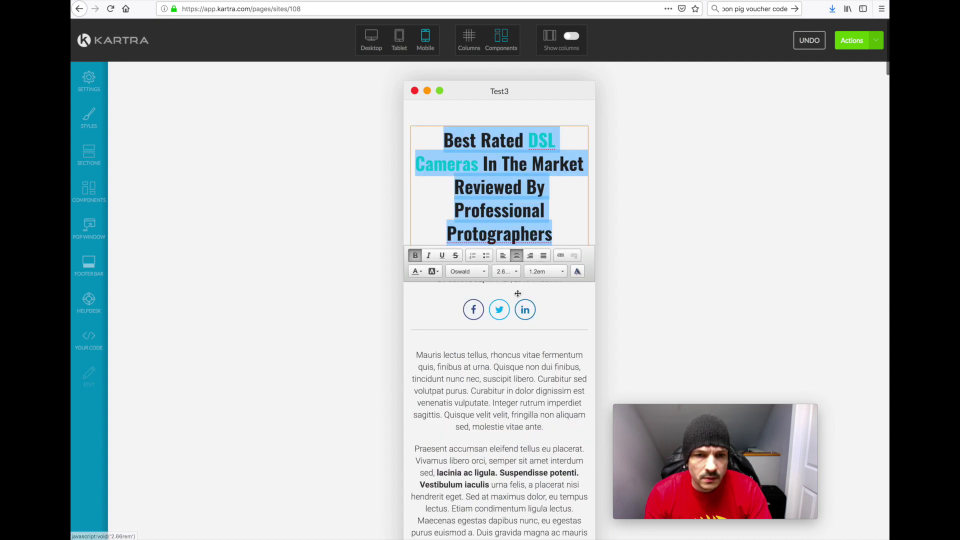
Append '!!!' to the headline so it ends with 'Protographers!!!'.
click(555, 189)
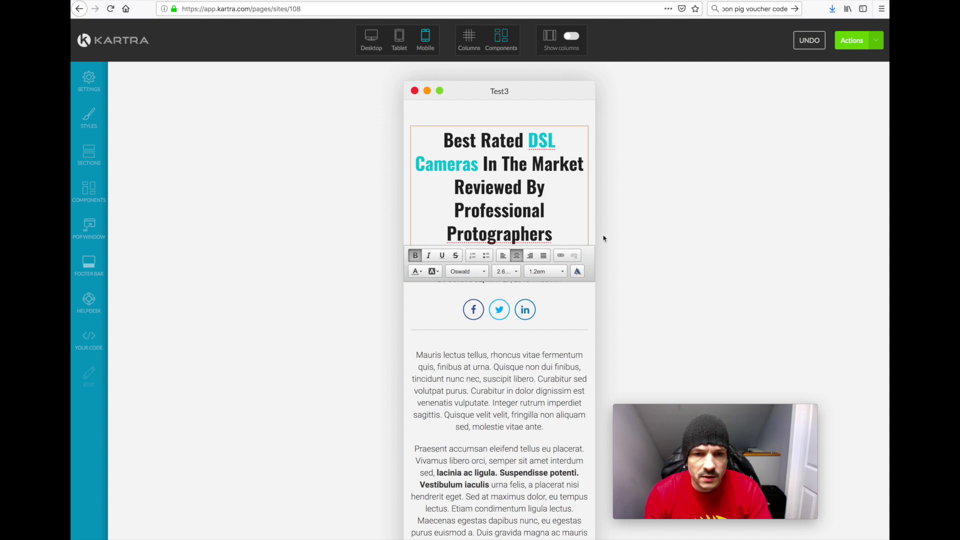
text(!!!)
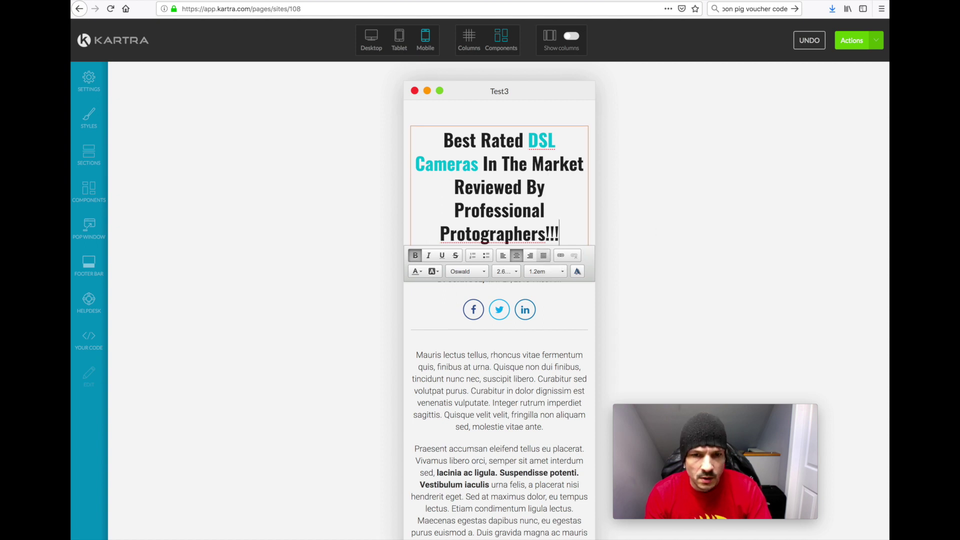
click(675, 208)
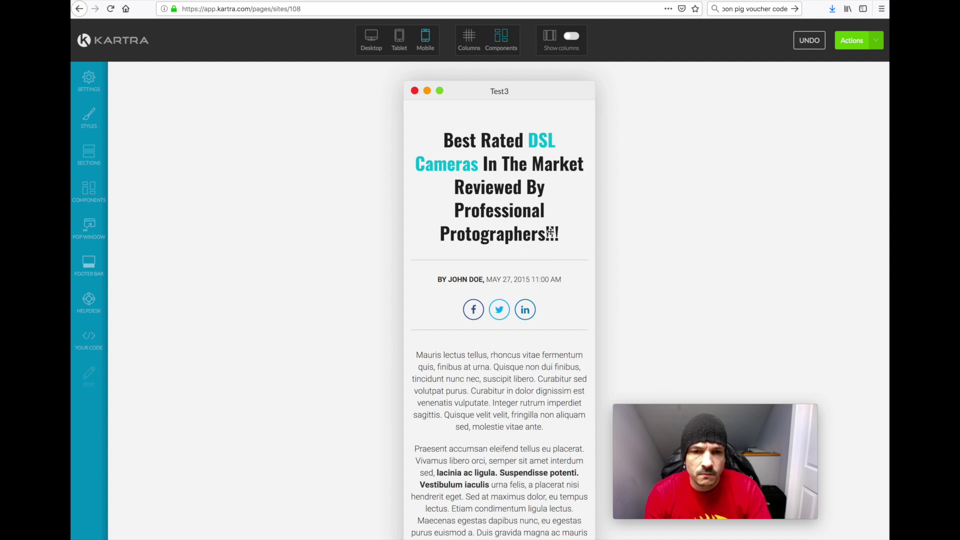
Cycle through desktop, tablet and mobile views to check the enlarged 'Protographers!!!' headline.
click(366, 40)
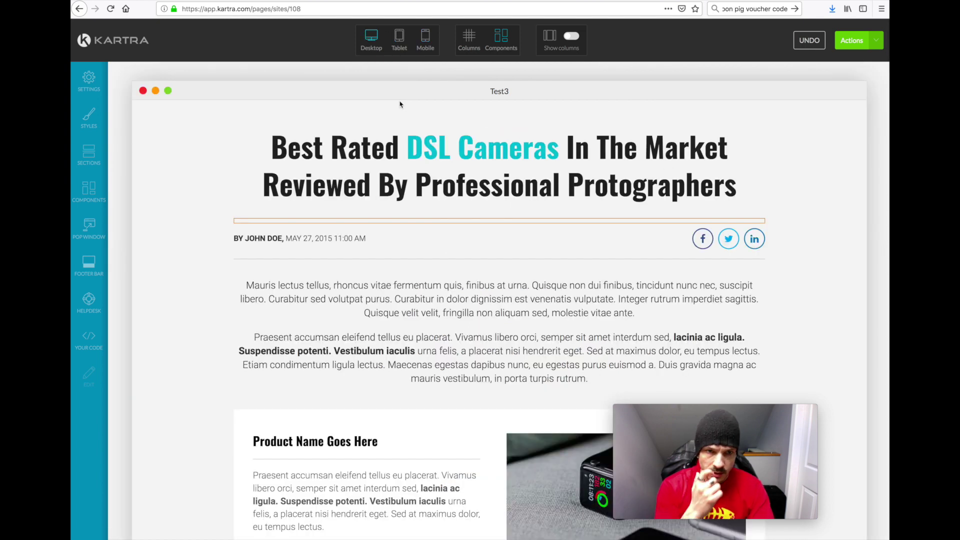
click(400, 44)
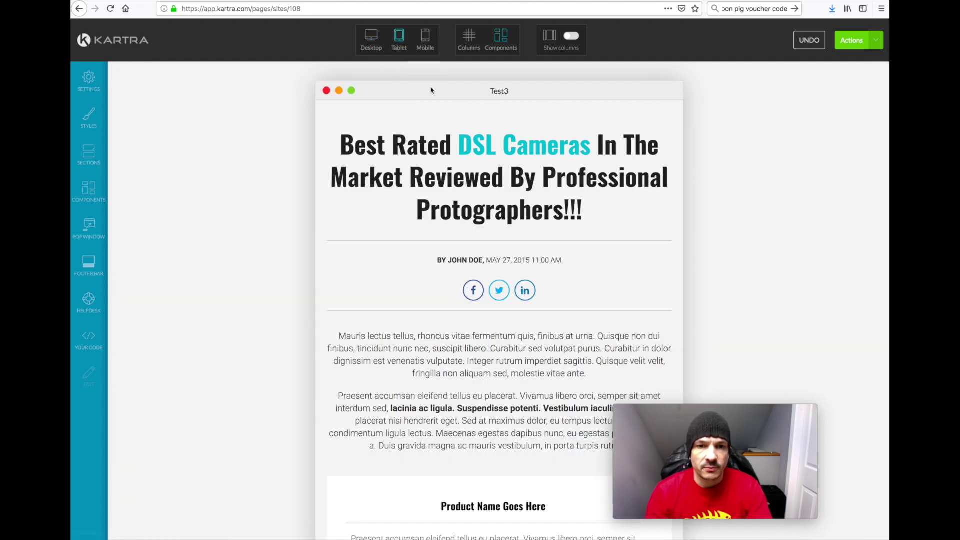
click(428, 46)
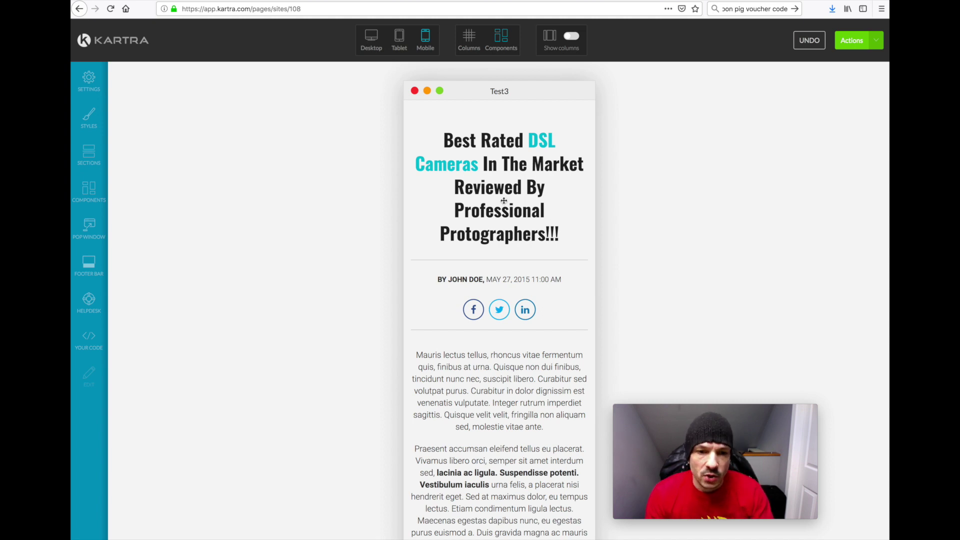
scroll(504, 200, down, 3)
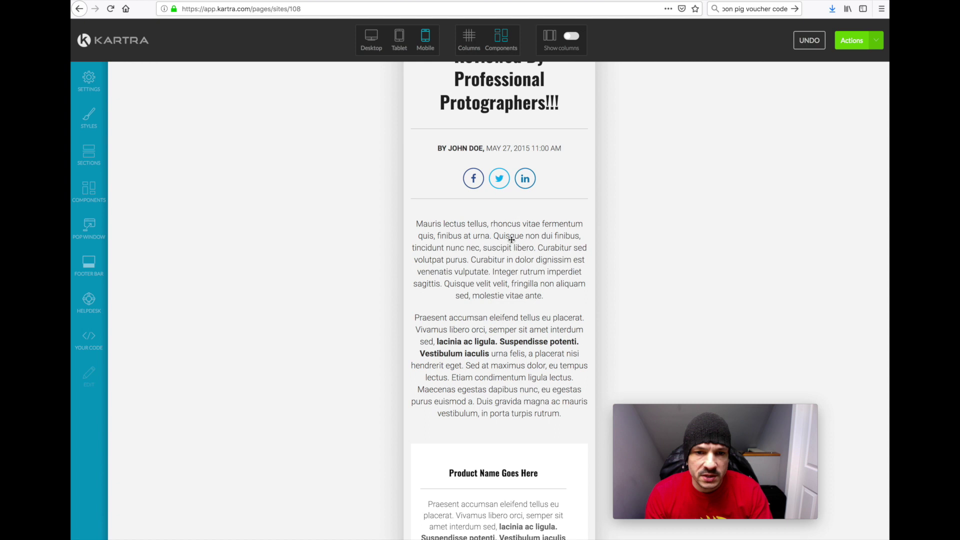
Set both mobile body paragraphs to 1.40rem, then return the preview to desktop layout.
click(510, 338)
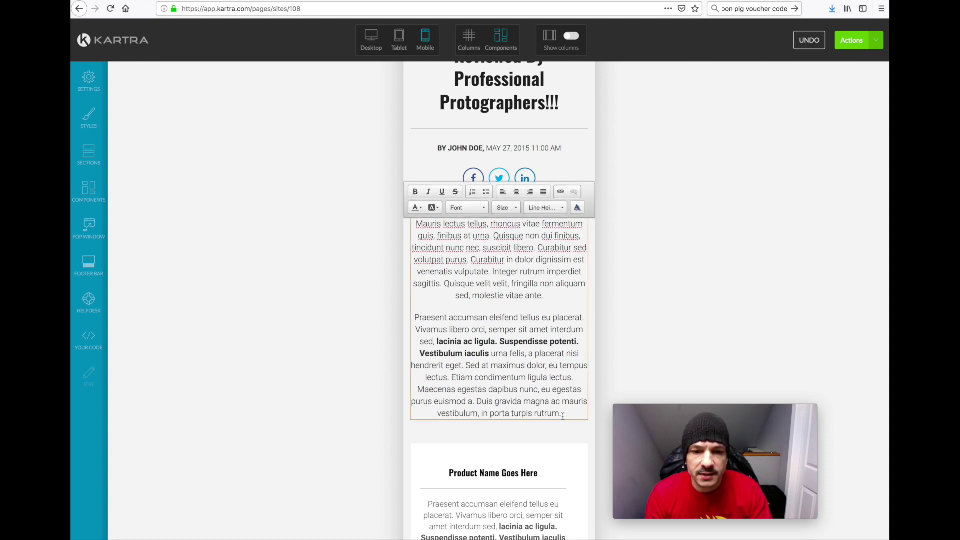
key(ctrl+a)
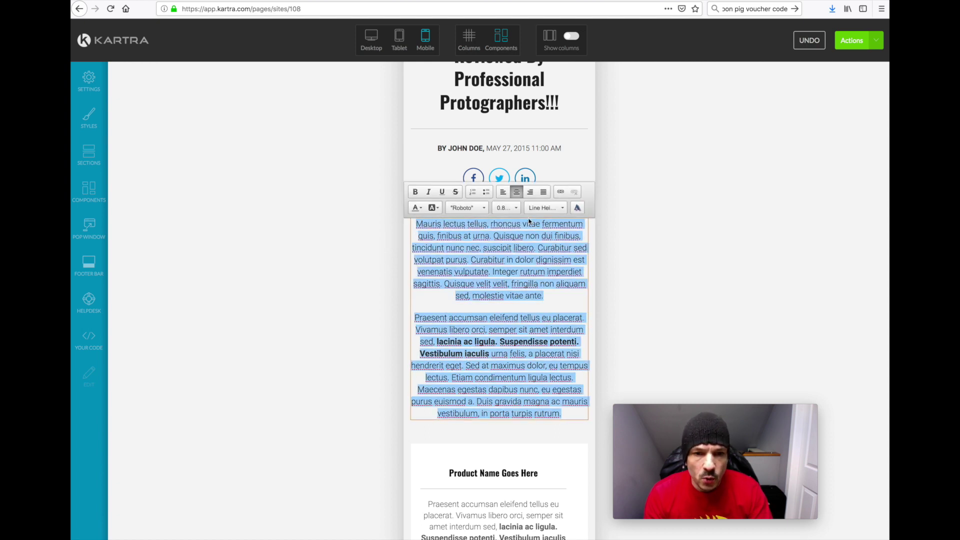
click(506, 208)
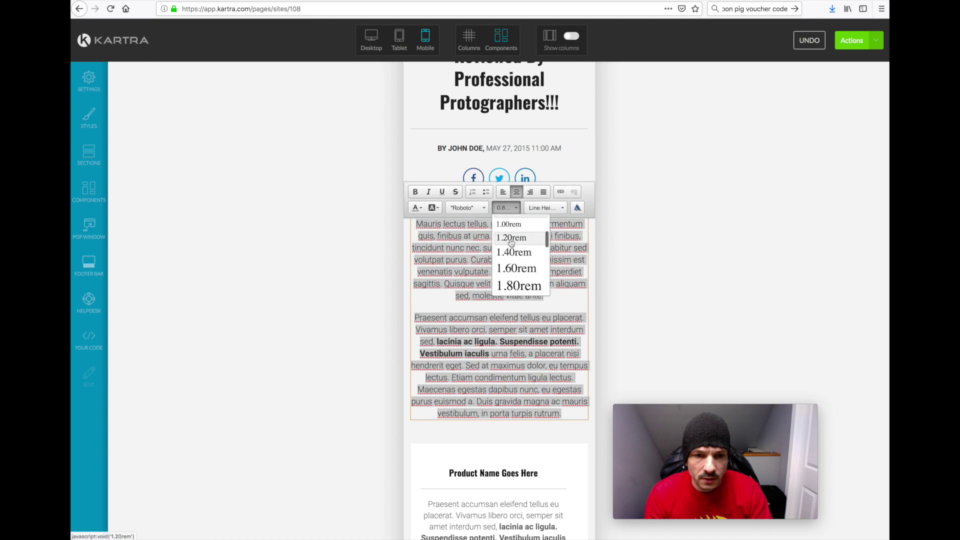
click(516, 253)
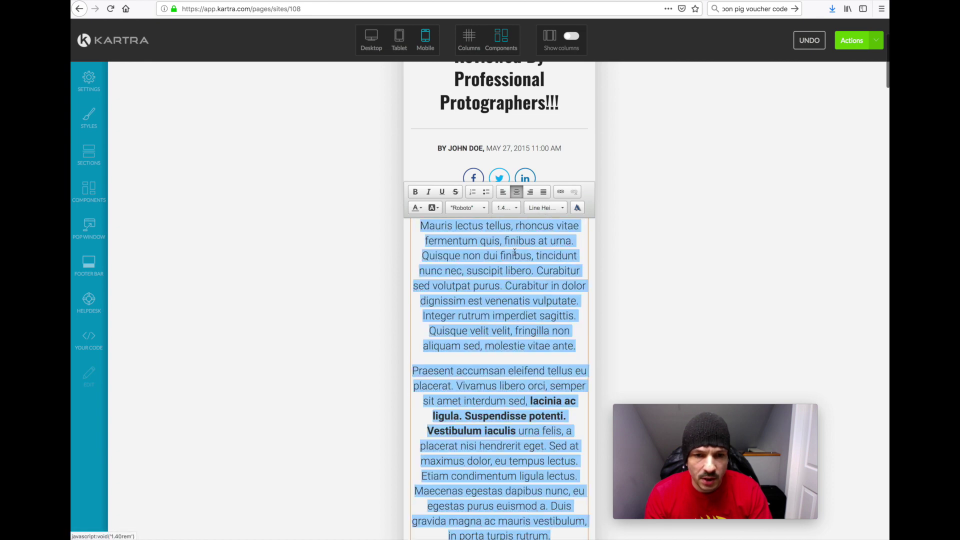
click(723, 248)
scroll(457, 228, down, 10)
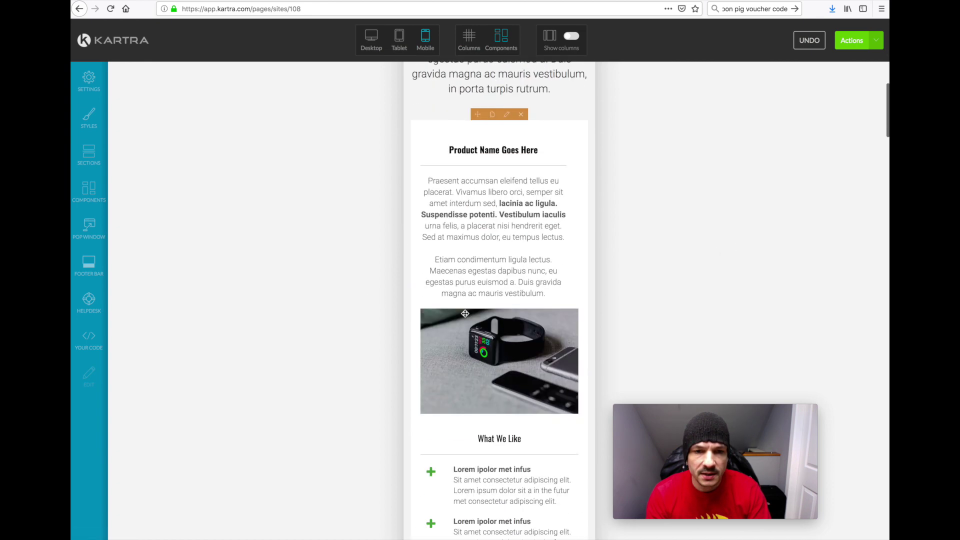
scroll(442, 279, up, 12)
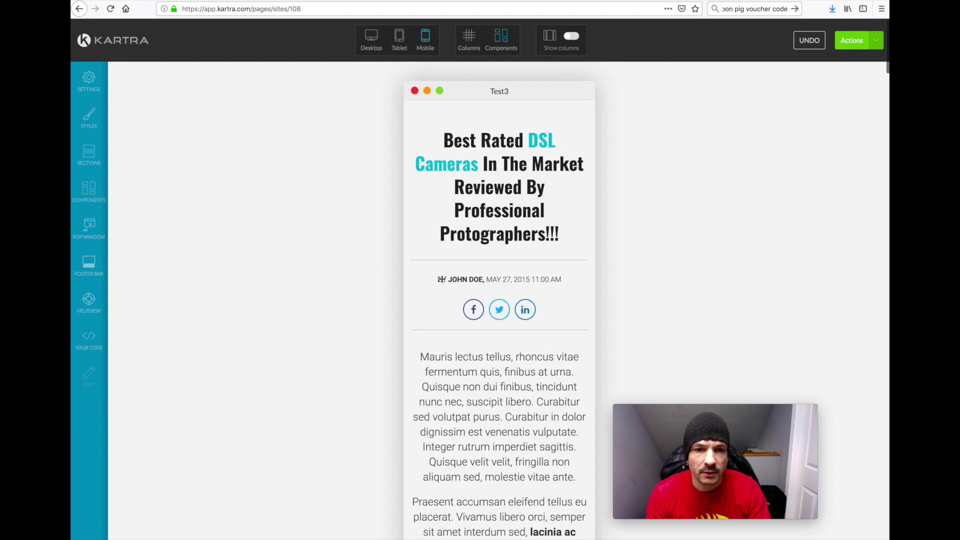
click(371, 46)
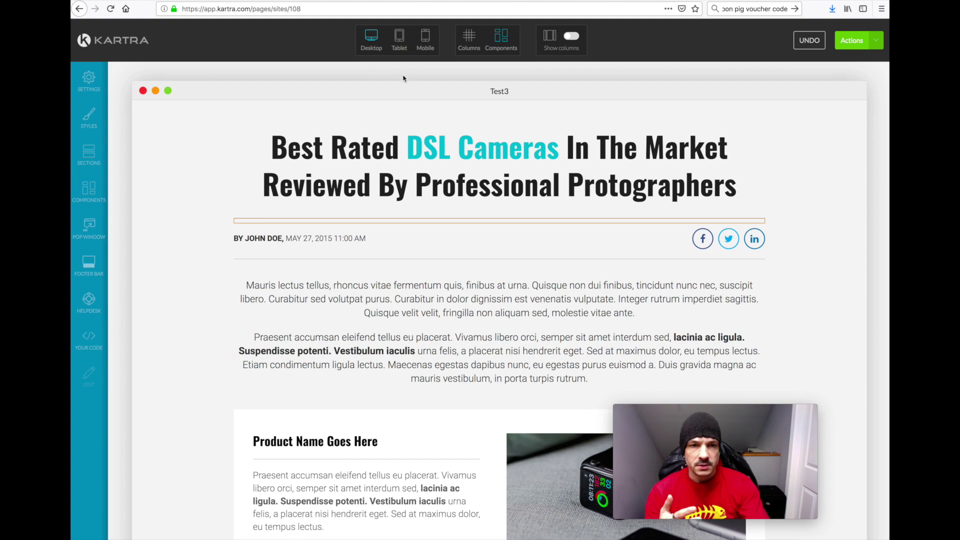
scroll(593, 241, down, 15)
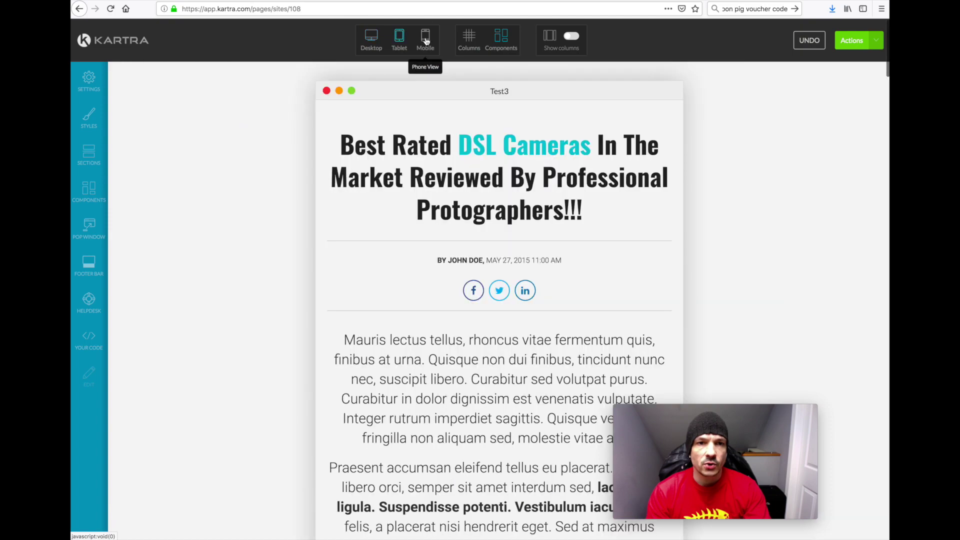
click(425, 38)
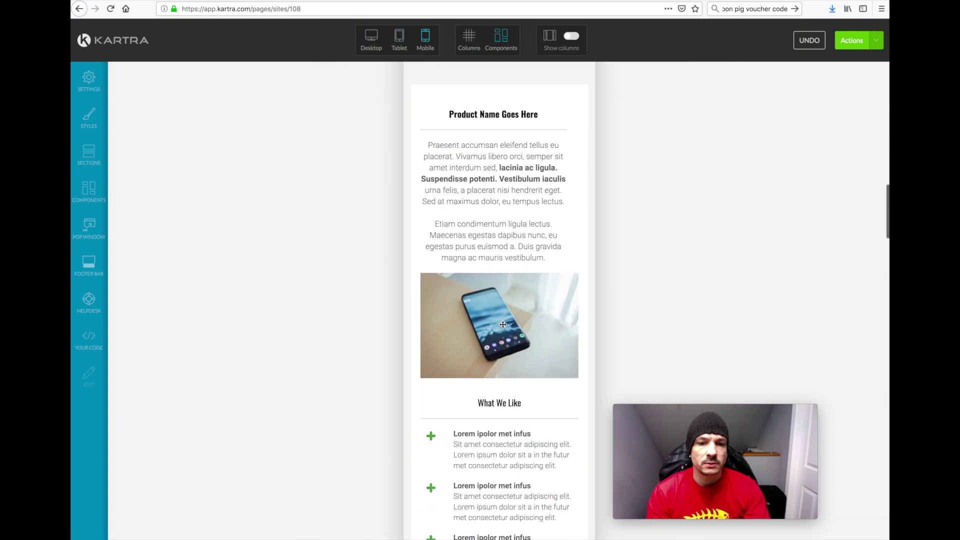
scroll(502, 324, down, 15)
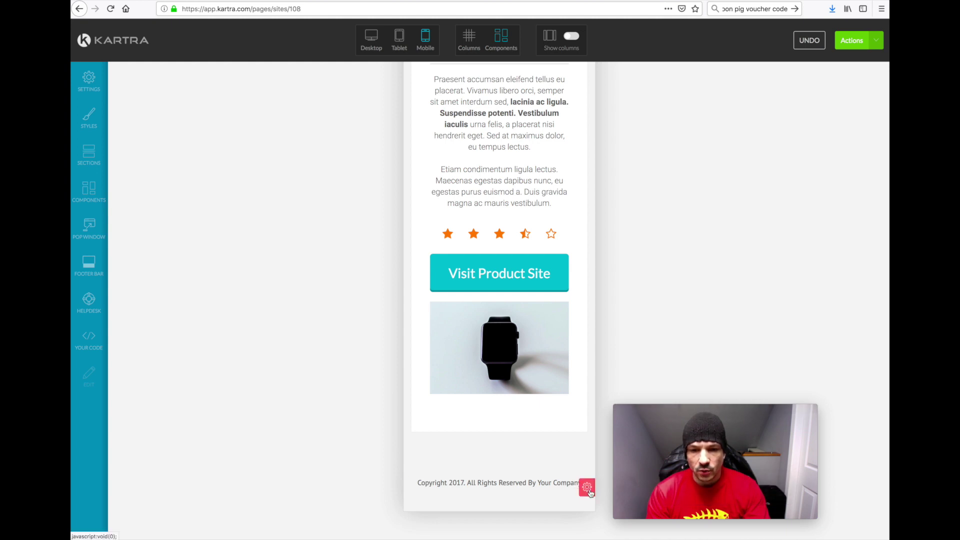
mouse_move(588, 492)
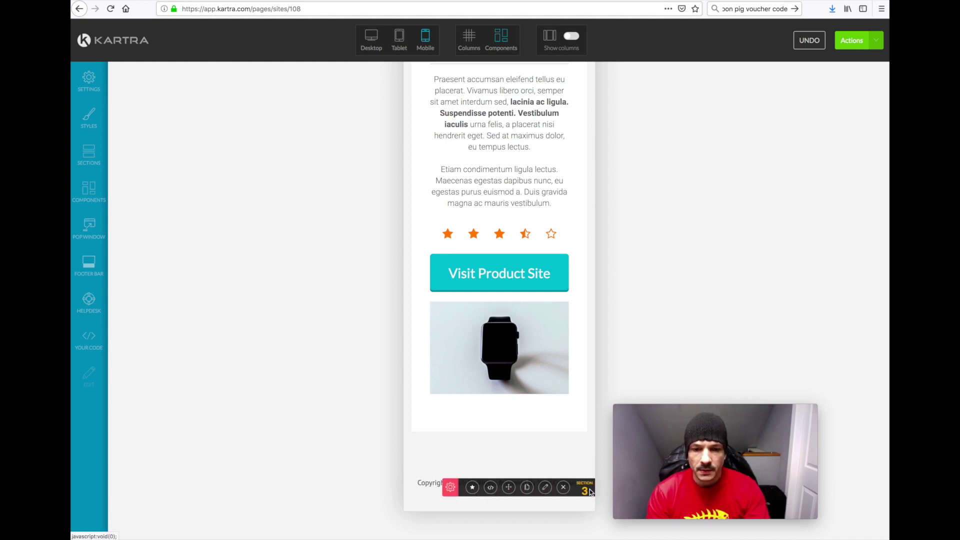
Inspect the footer section's device visibility settings on its Hide tab.
click(543, 488)
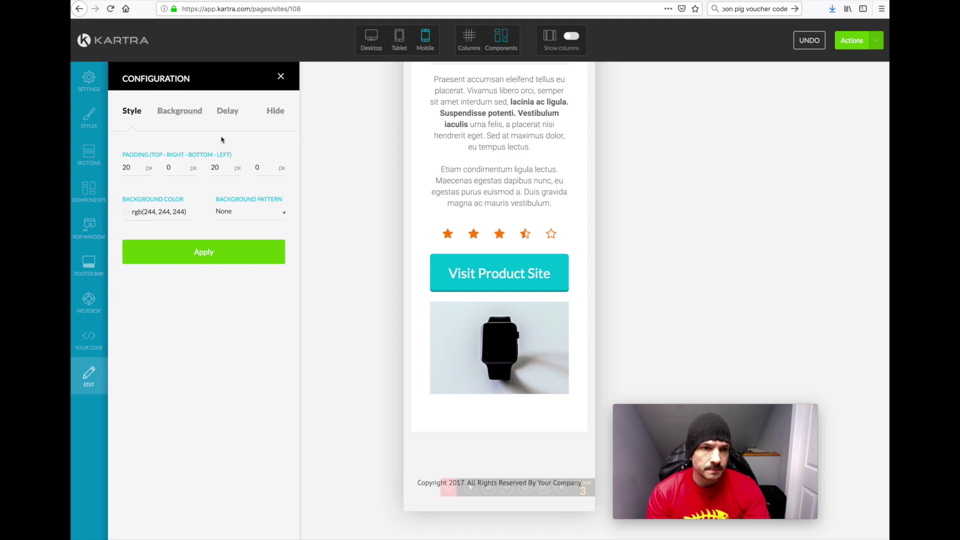
click(277, 111)
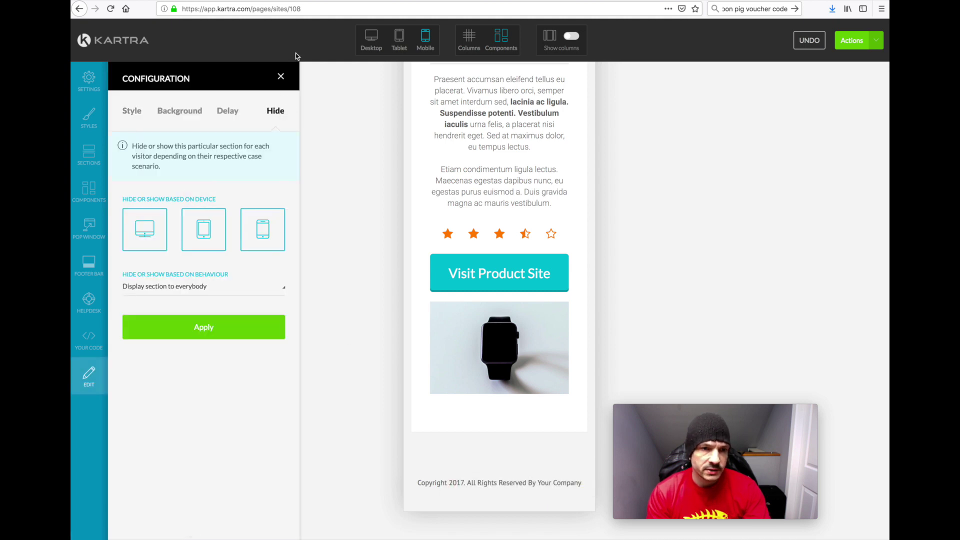
click(280, 76)
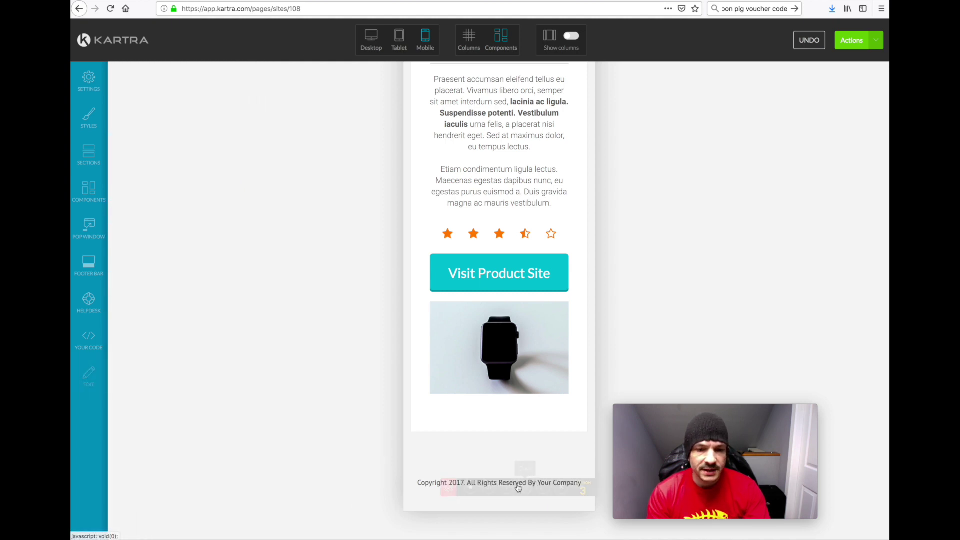
In desktop layout, confirm the review section is set to show on Desktop only.
click(372, 37)
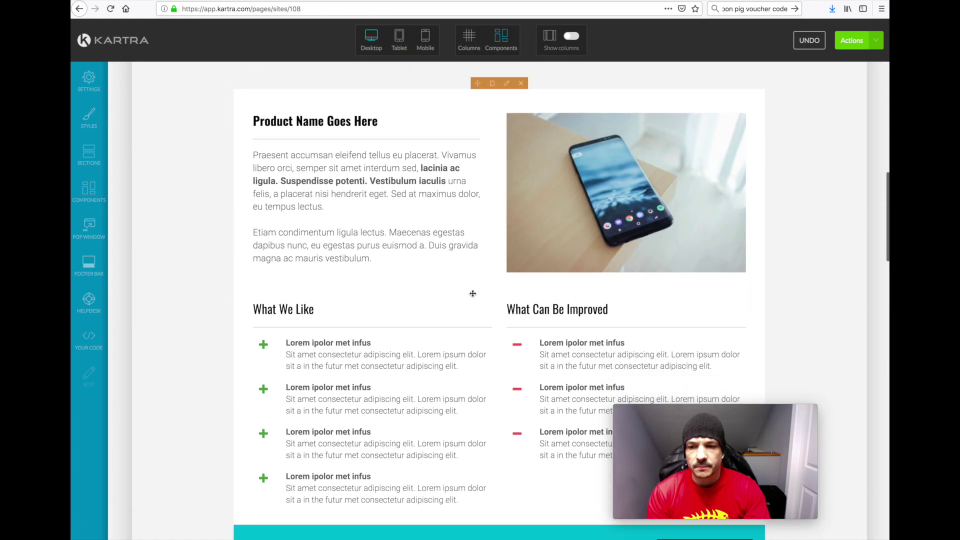
scroll(472, 293, down, 7)
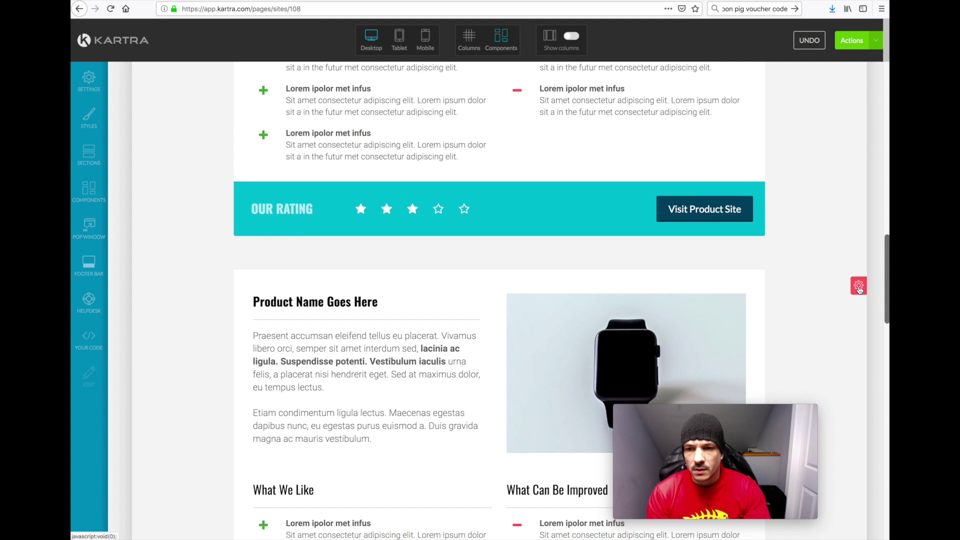
mouse_move(859, 289)
click(855, 324)
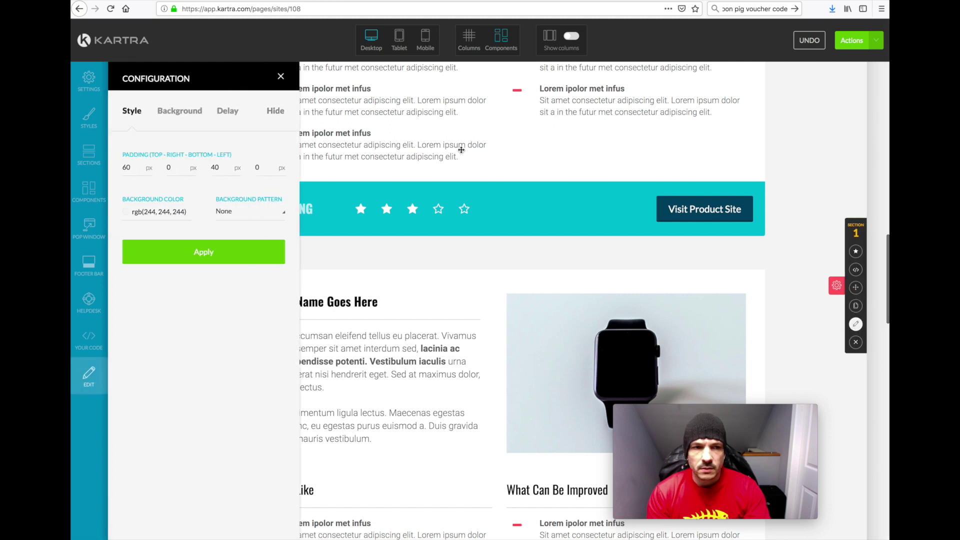
click(275, 111)
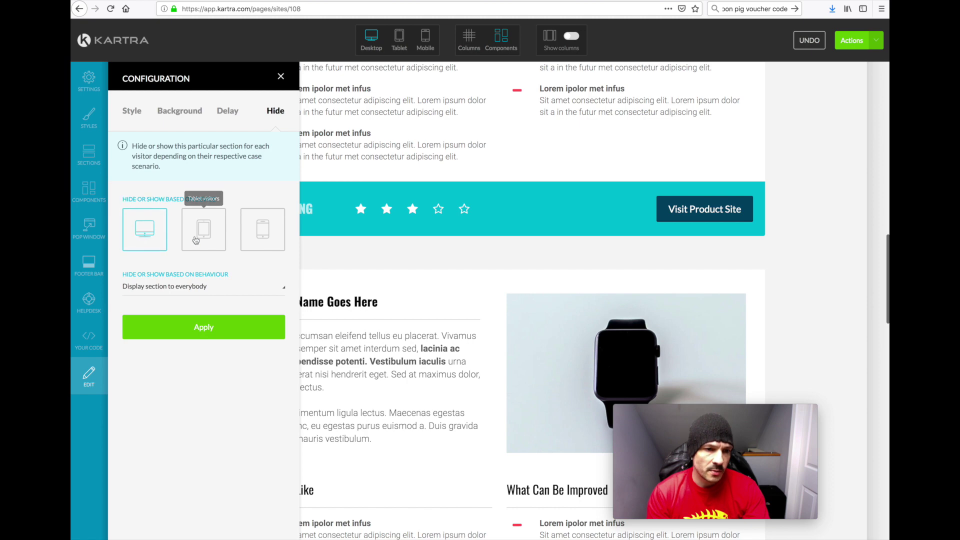
click(278, 75)
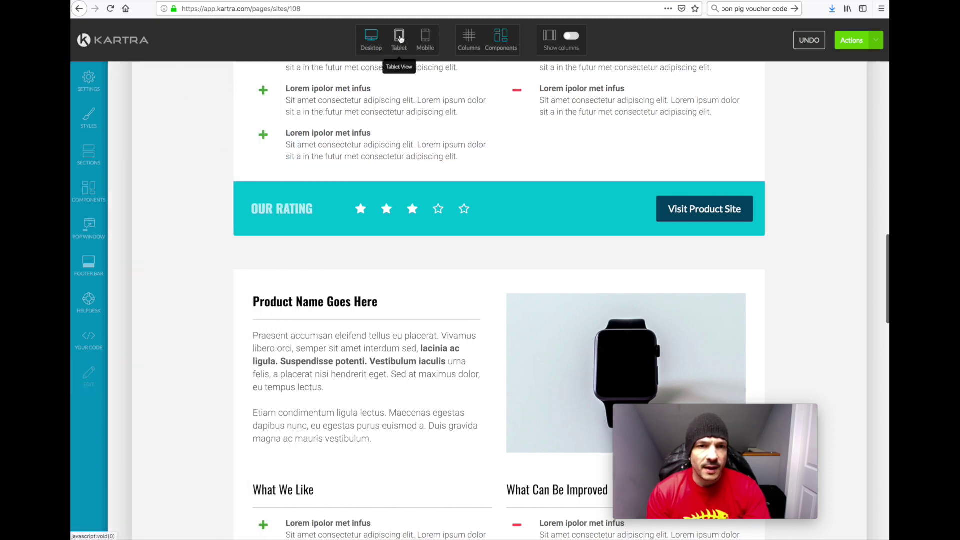
click(400, 39)
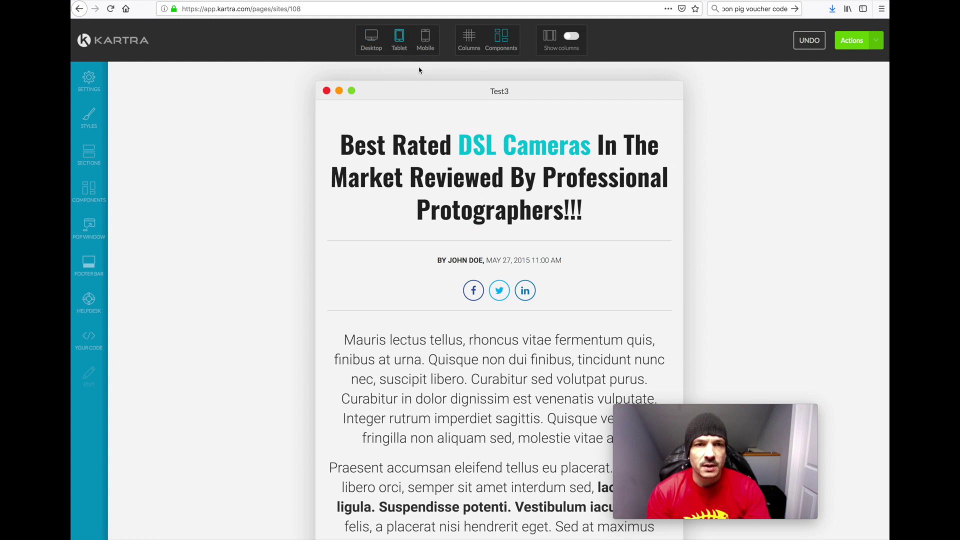
Review the tablet layout showing the three-line 'Protographers!!!' headline, byline and body paragraphs.
mouse_move(425, 127)
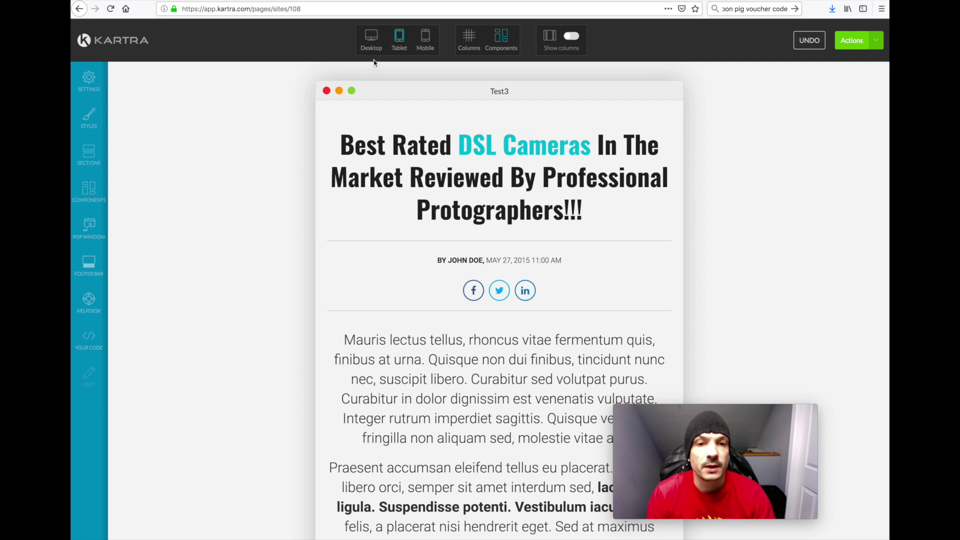
Switch to mobile view and scroll the five-line headline and enlarged body text.
click(425, 38)
scroll(488, 280, down, 15)
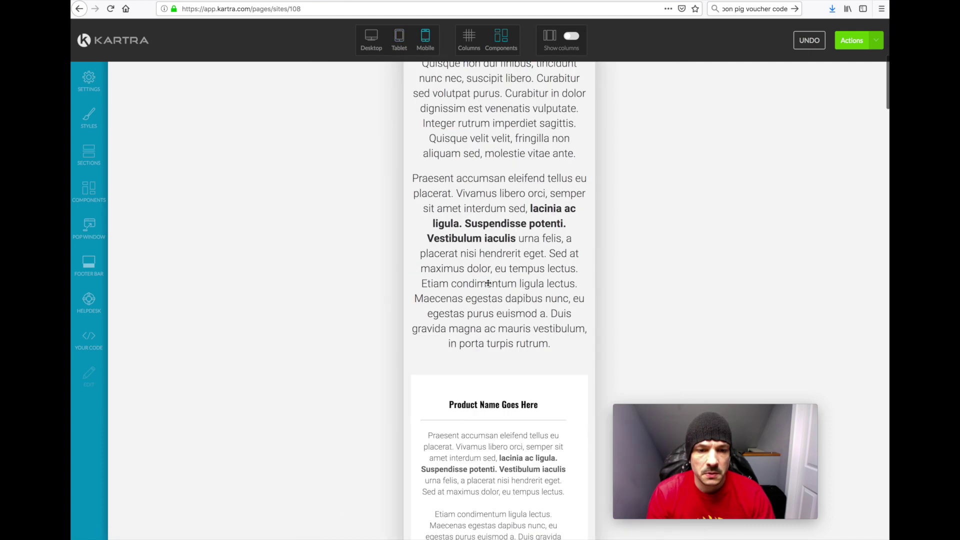
scroll(488, 283, up, 15)
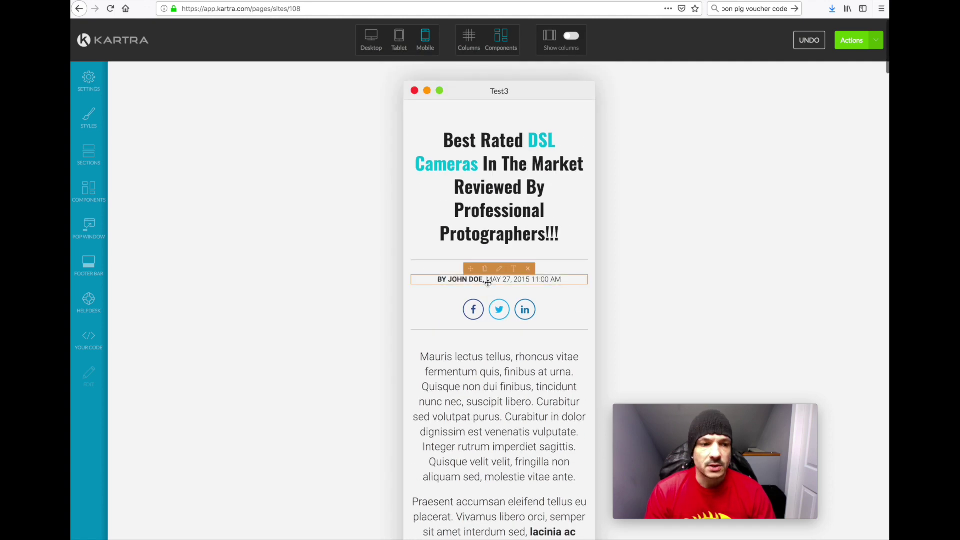